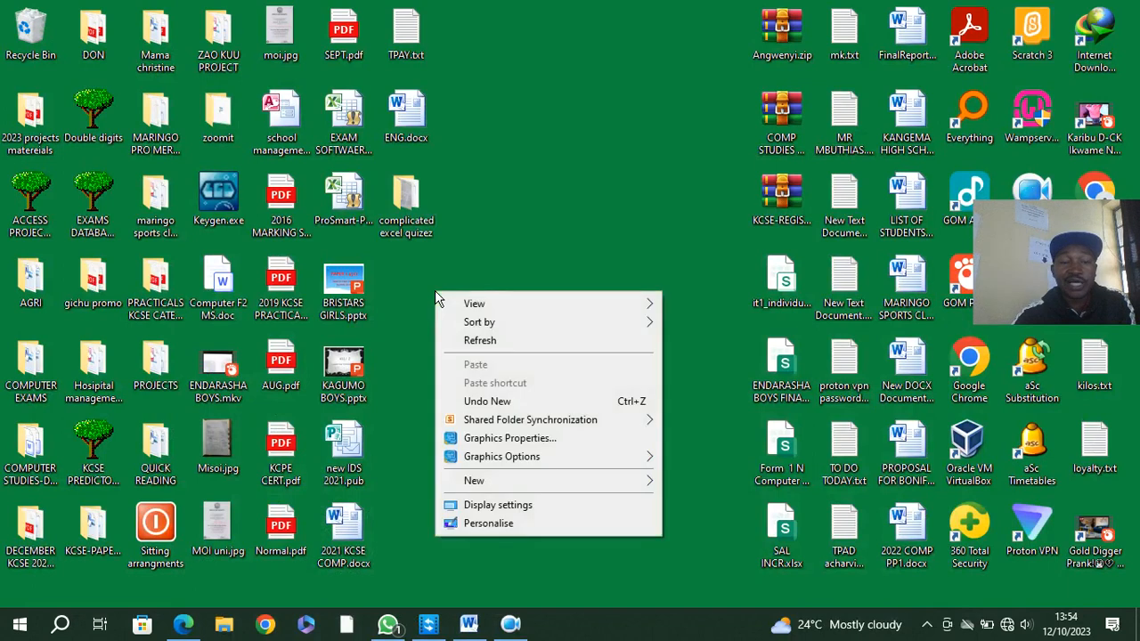
Step: Launch Microsoft Excel 2010 with a blank workbook and maximize its window
{"action": "mouse_move", "coordinate": [552, 486]}
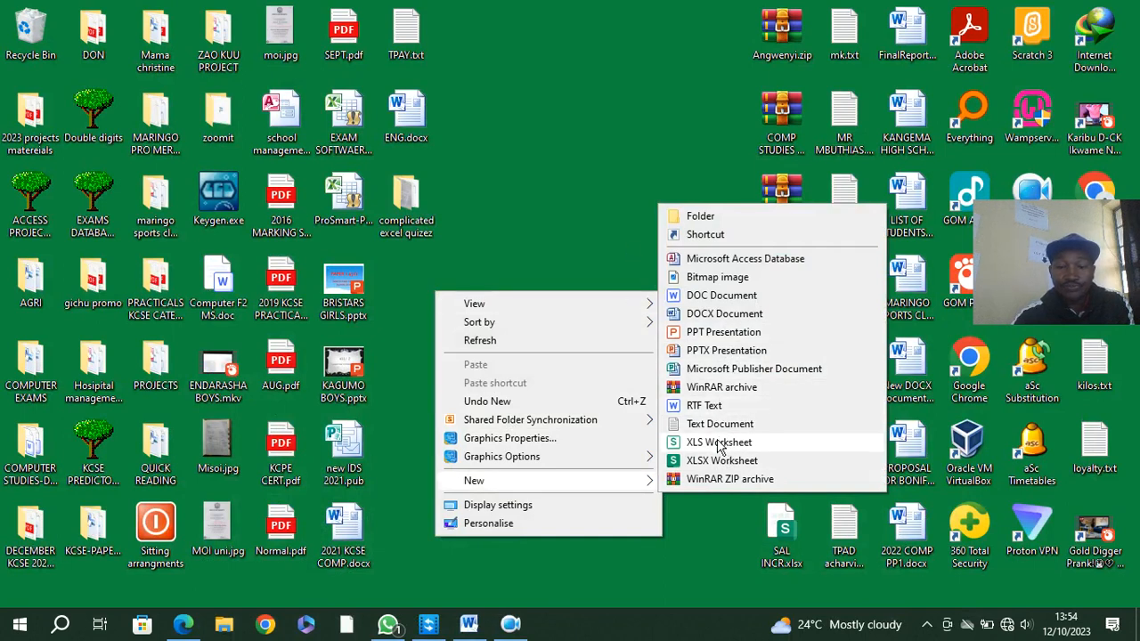
{"action": "left_click", "coordinate": [638, 281]}
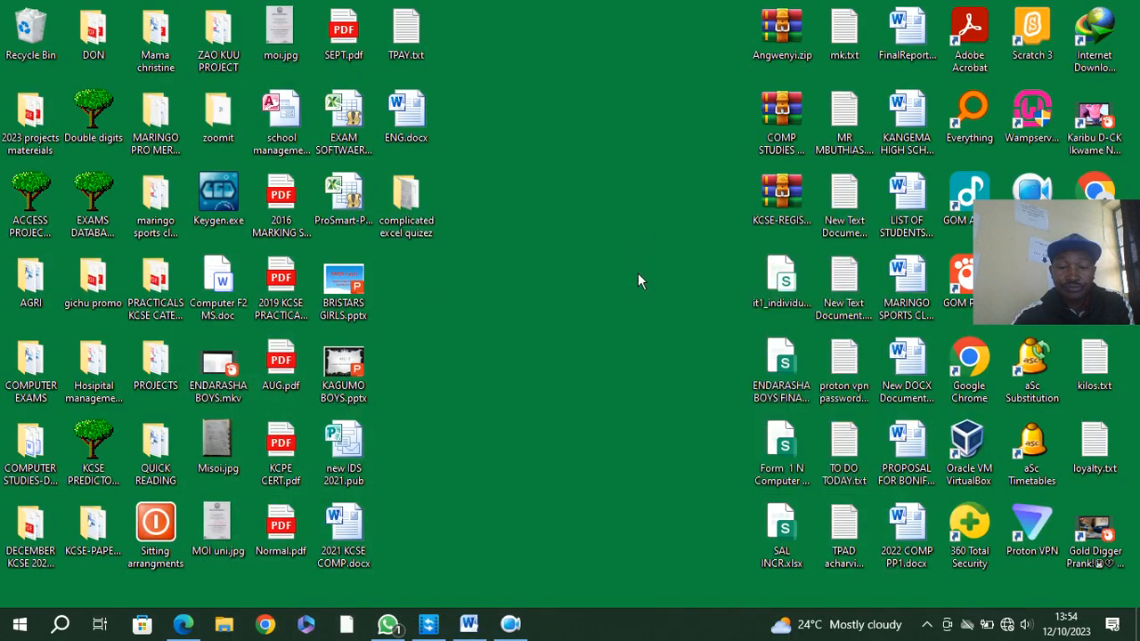
{"action": "left_click", "coordinate": [61, 628]}
{"action": "type", "text": "exc"}
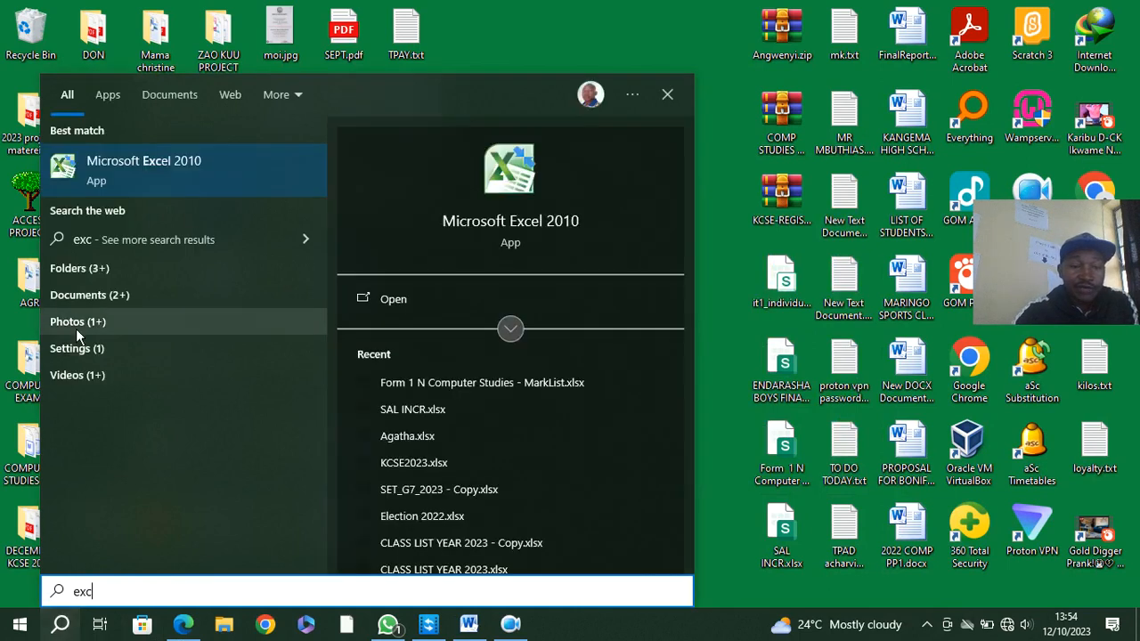
{"action": "left_click", "coordinate": [208, 172]}
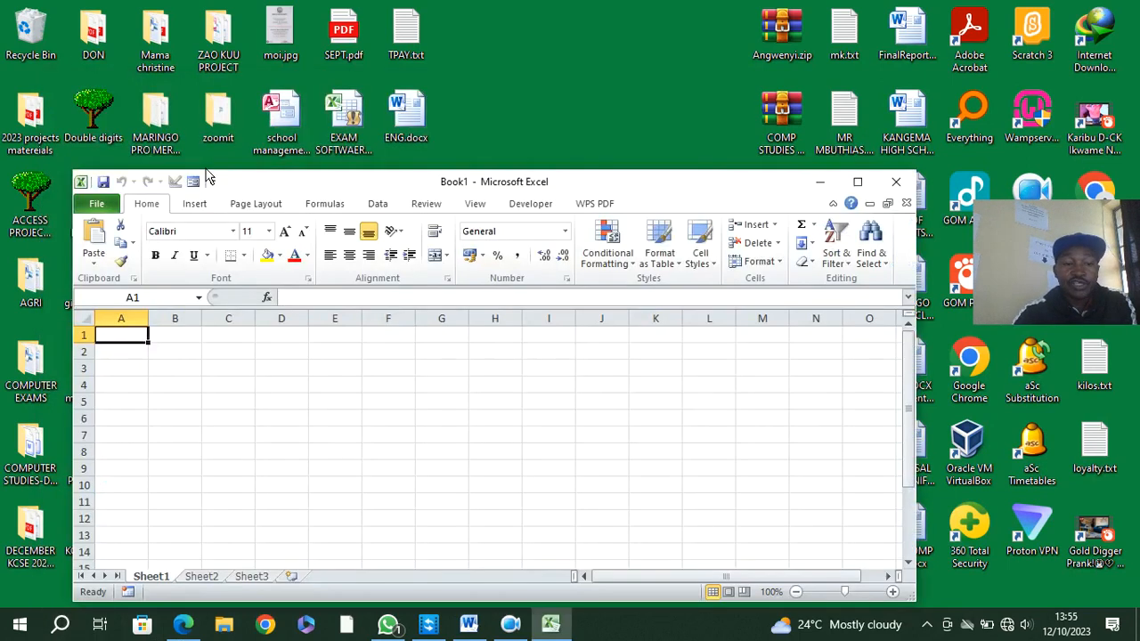
{"action": "left_click", "coordinate": [848, 181]}
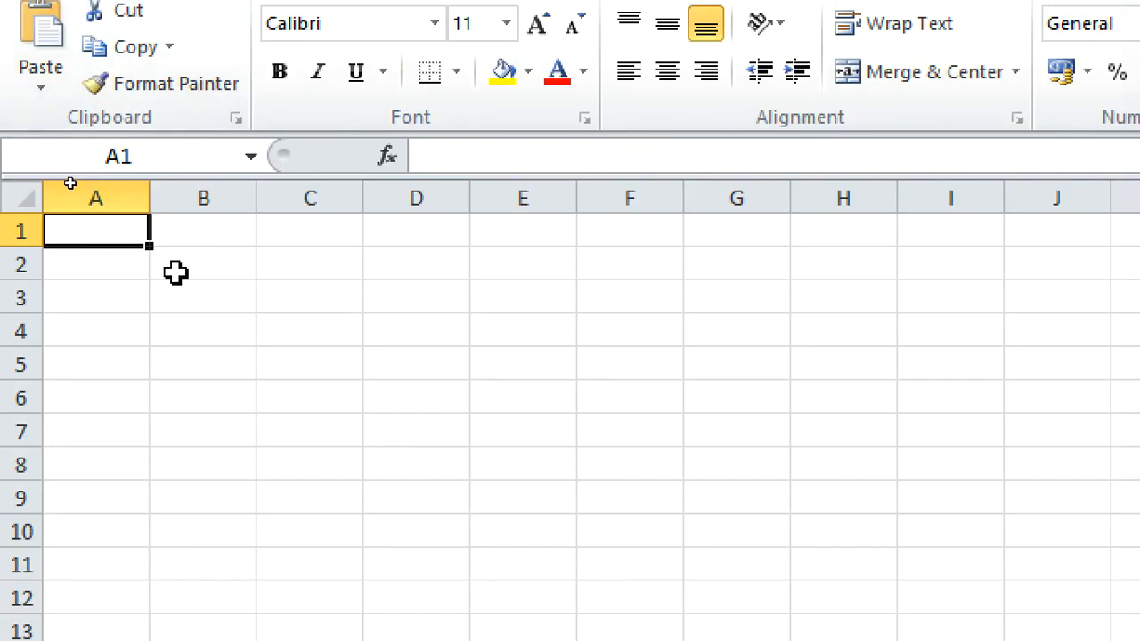
Step: Fill cells A1:D9 with standard green and apply all borders to the range
{"action": "left_click_drag", "start_coordinate": [98, 234], "coordinate": [402, 476]}
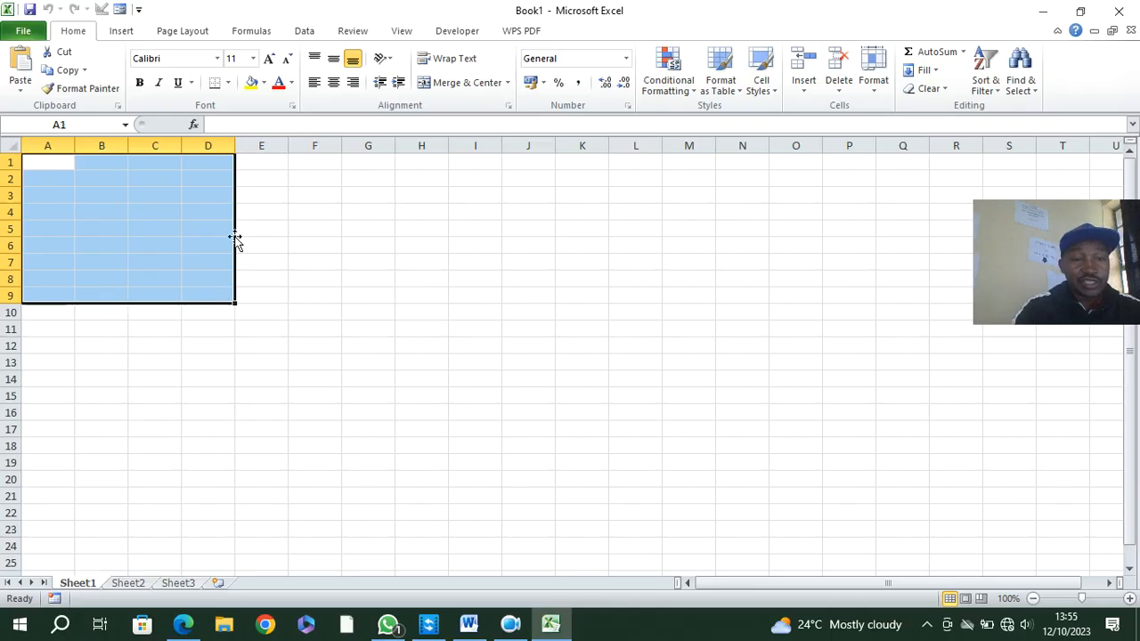
{"action": "left_click", "coordinate": [264, 83]}
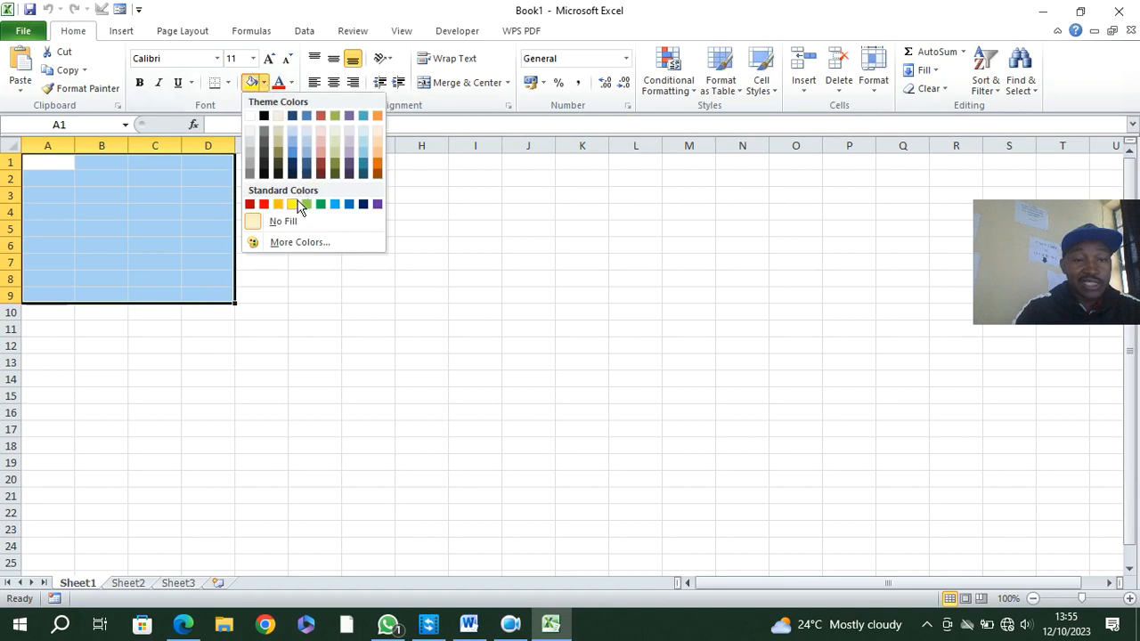
{"action": "left_click", "coordinate": [321, 204]}
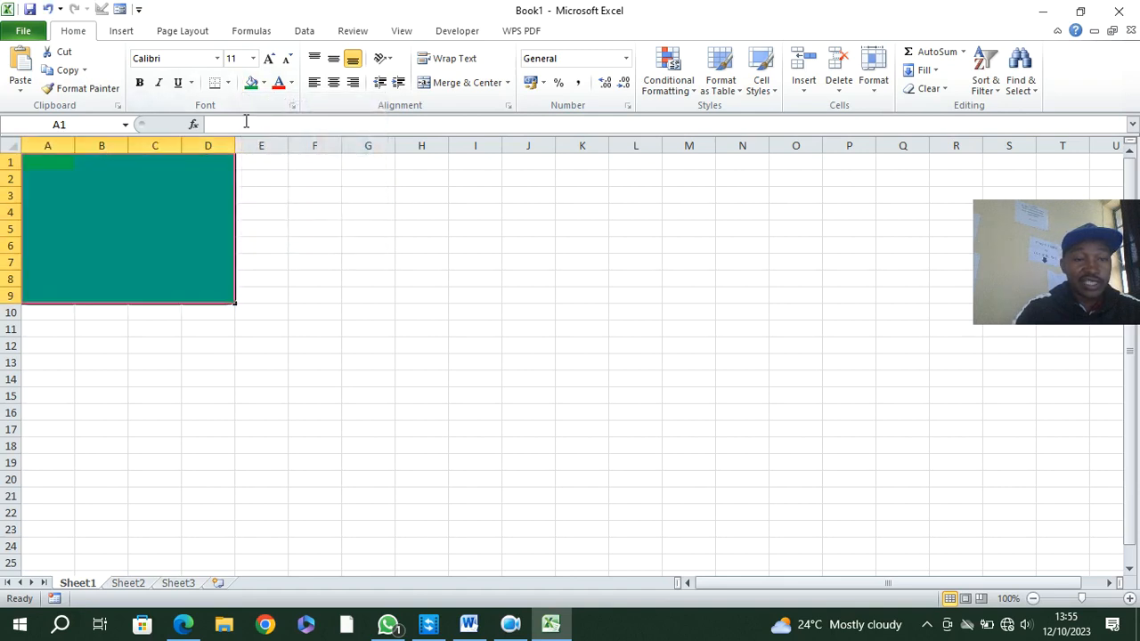
{"action": "left_click", "coordinate": [229, 84]}
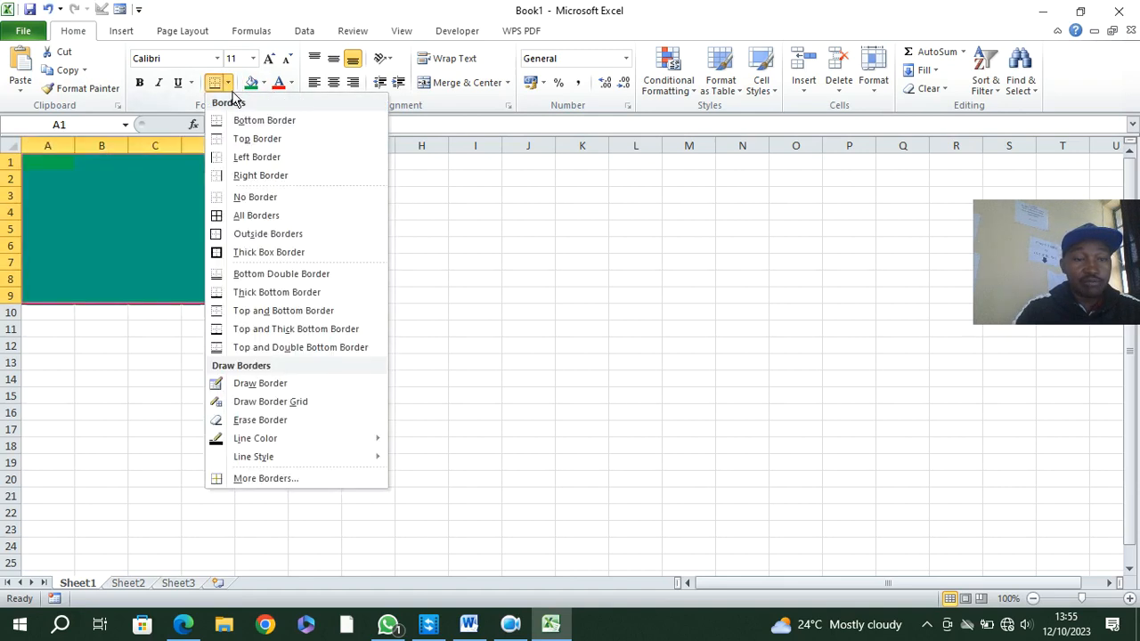
{"action": "left_click", "coordinate": [272, 216]}
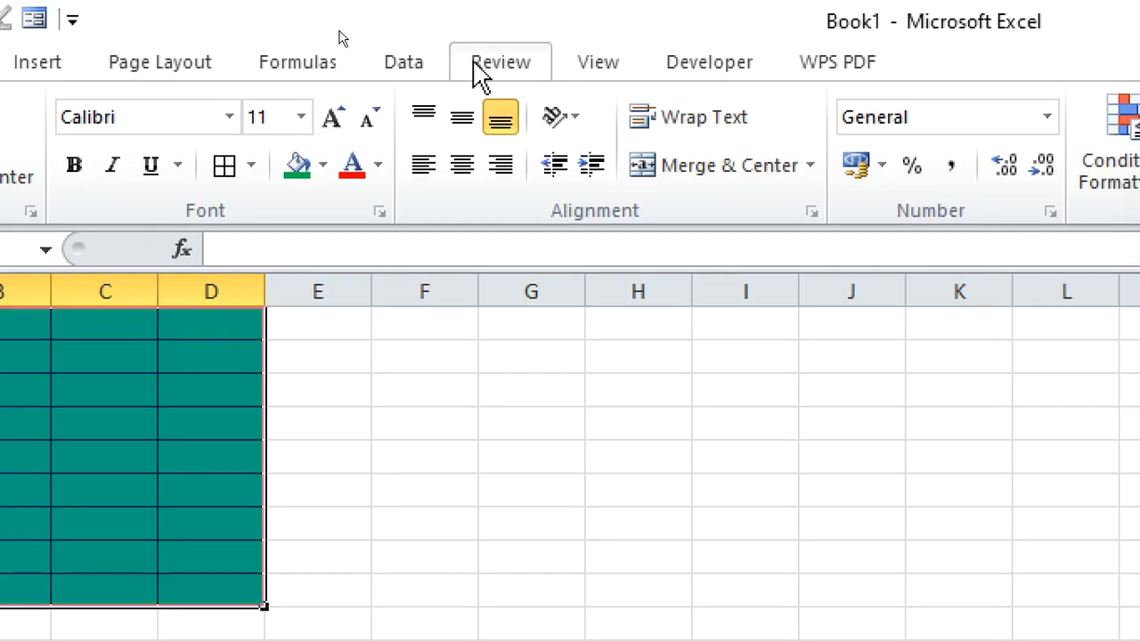
Step: Set a data validation rule on A1:D9 allowing whole numbers between 0 and 1000
{"action": "left_click_drag", "start_coordinate": [87, 323], "coordinate": [435, 526]}
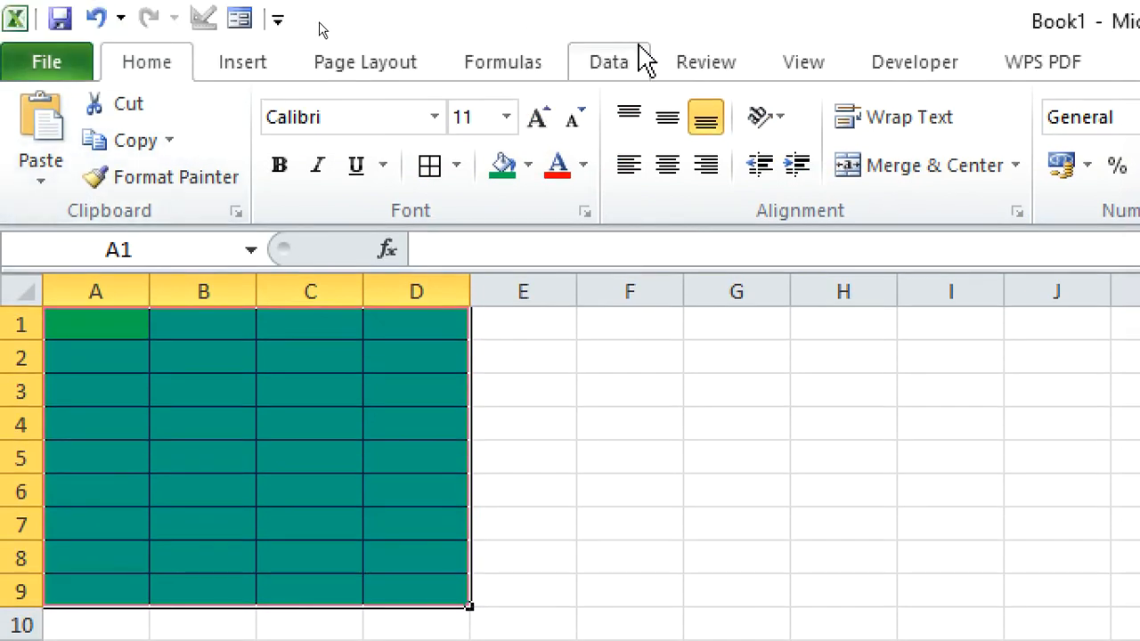
{"action": "left_click", "coordinate": [613, 63]}
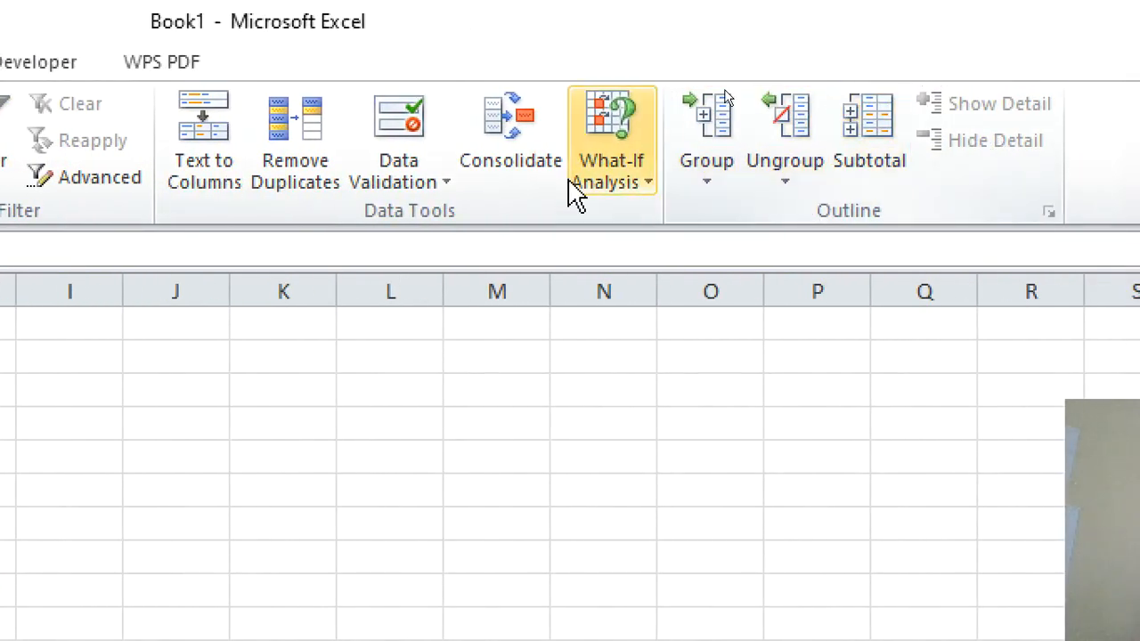
{"action": "left_click", "coordinate": [389, 138]}
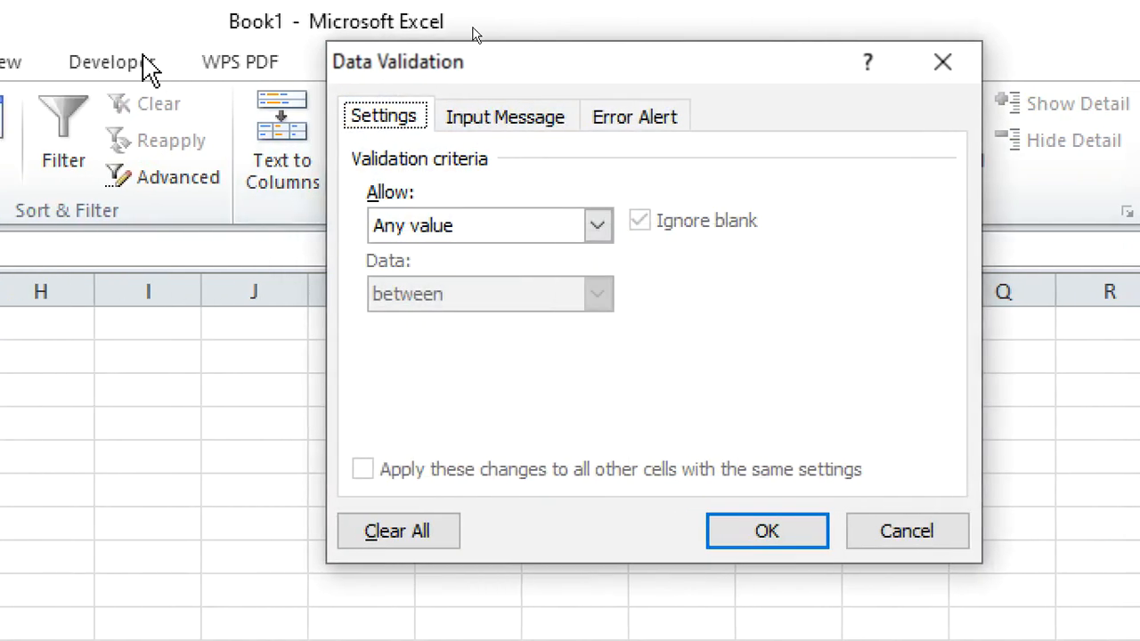
{"action": "left_click", "coordinate": [584, 230]}
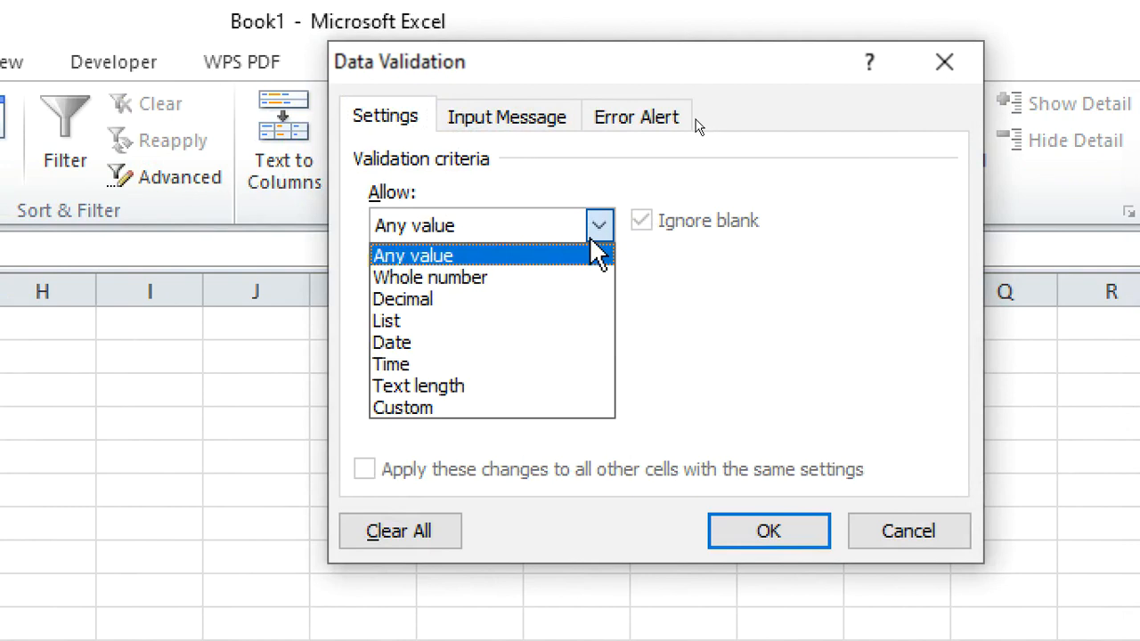
{"action": "left_click", "coordinate": [515, 283]}
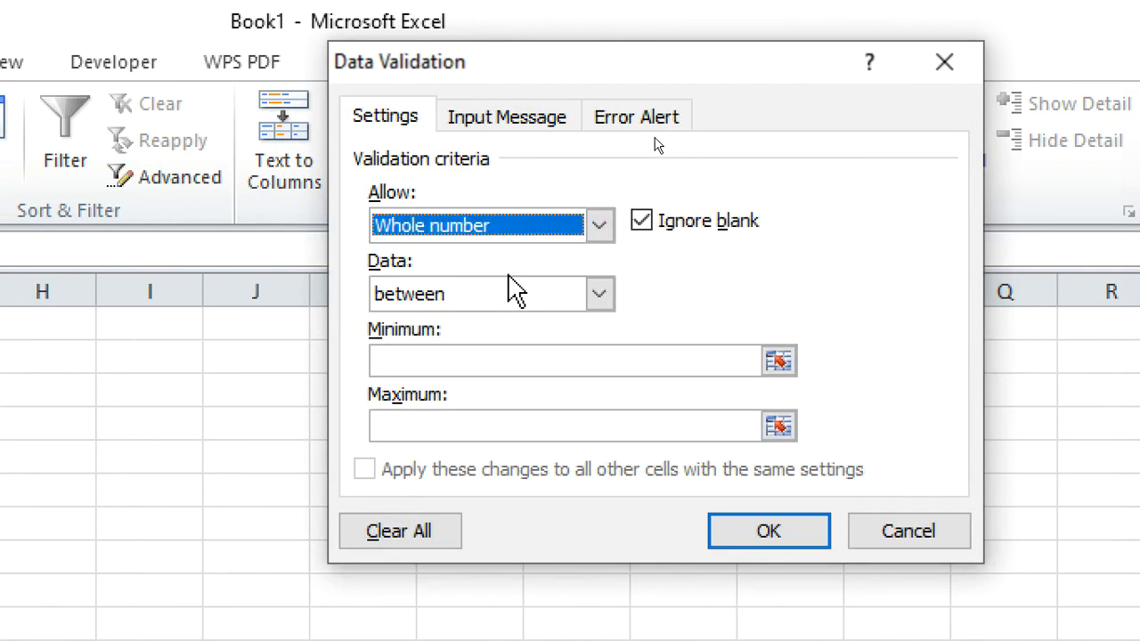
{"action": "left_click", "coordinate": [598, 294]}
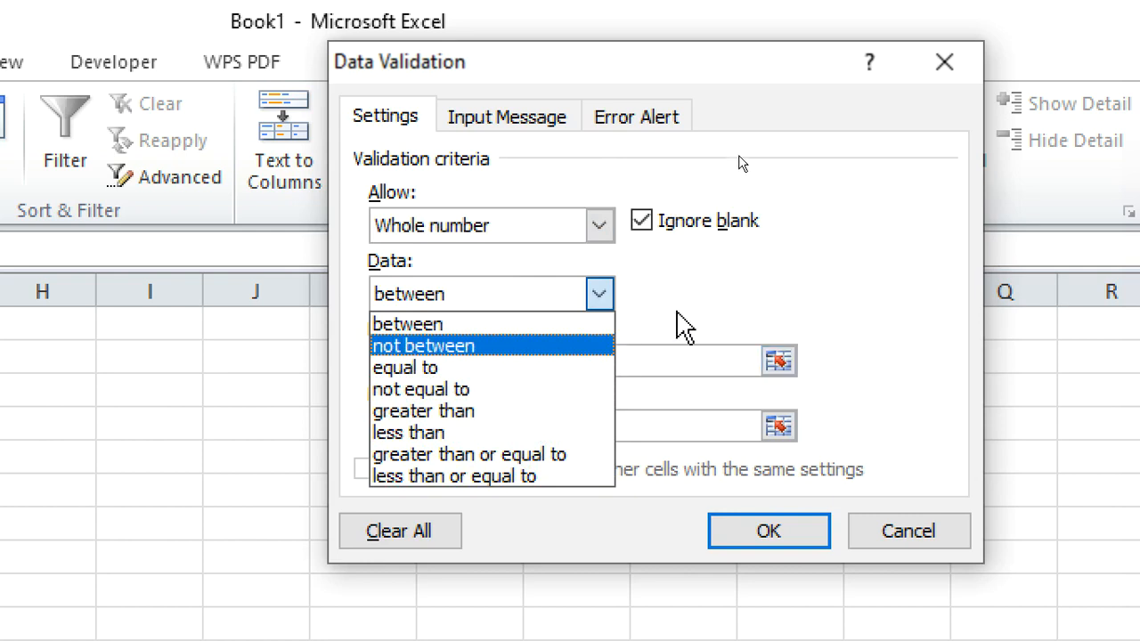
{"action": "left_click", "coordinate": [674, 306]}
{"action": "left_click", "coordinate": [526, 356]}
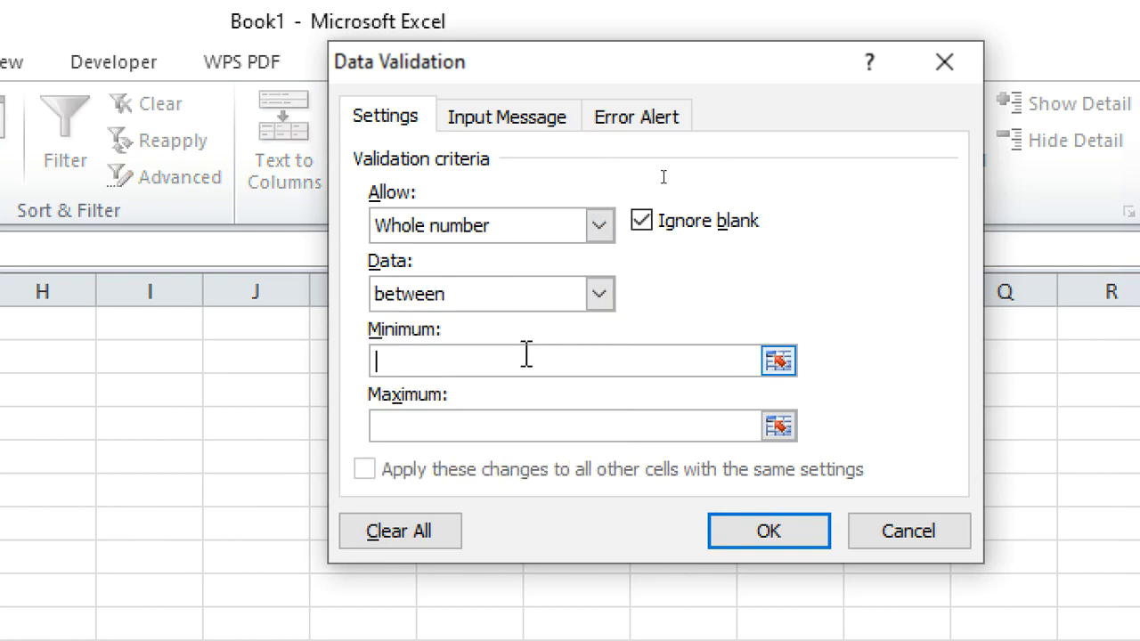
{"action": "type", "text": "0"}
{"action": "left_click", "coordinate": [499, 425]}
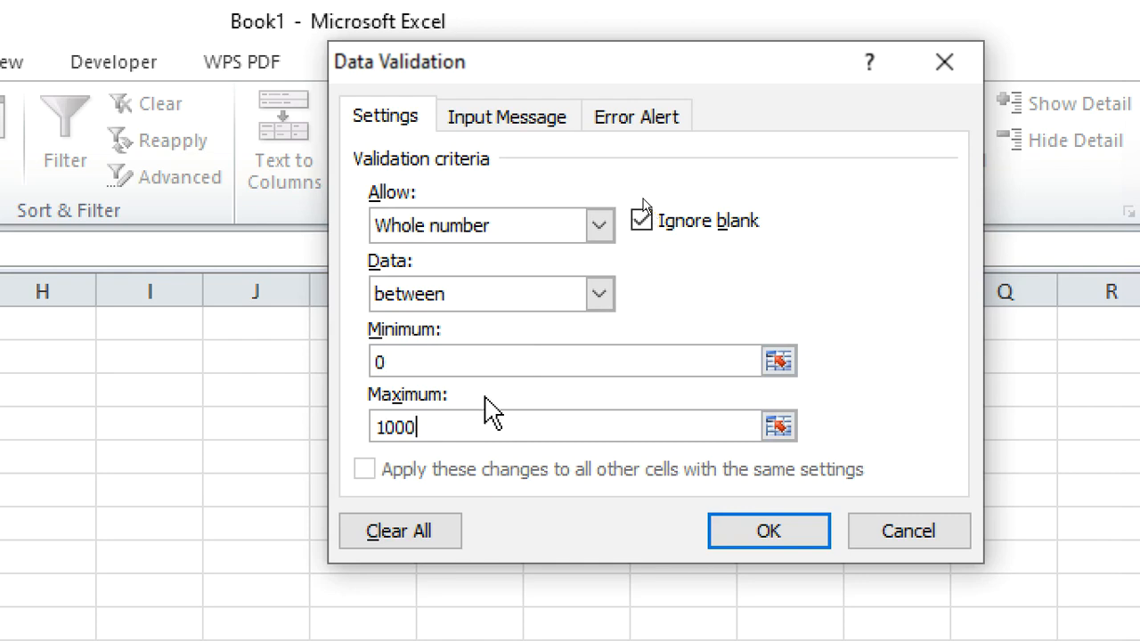
Step: Give the validation an input message titled "Welcome to data validation" with the text "Data allowed is 0 to 1000"
{"action": "left_click", "coordinate": [475, 117]}
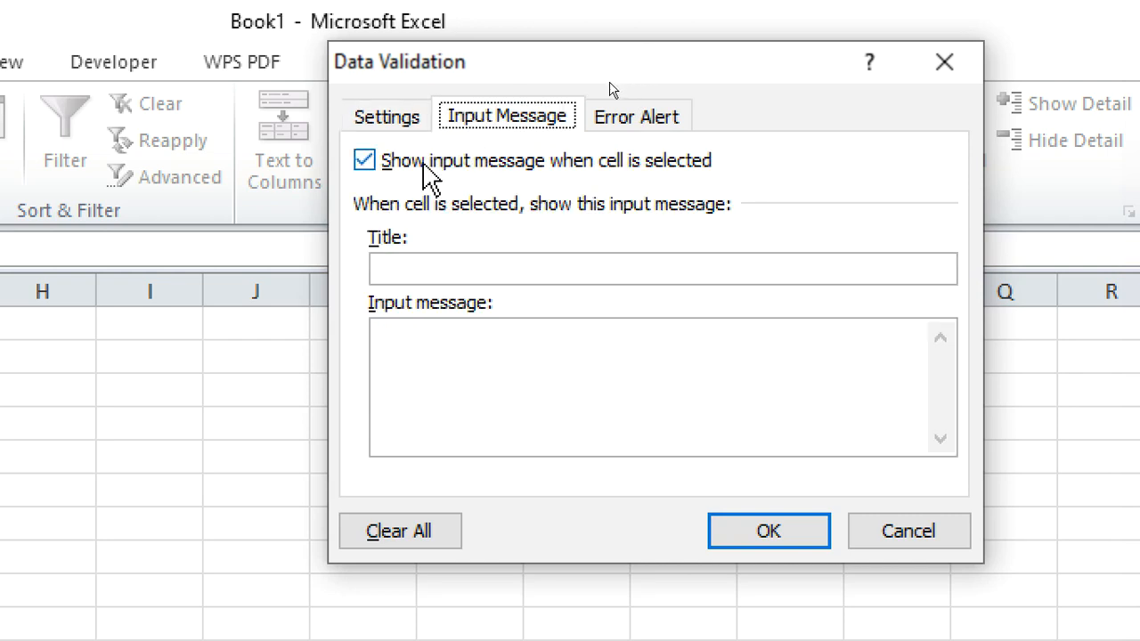
{"action": "left_click", "coordinate": [495, 268]}
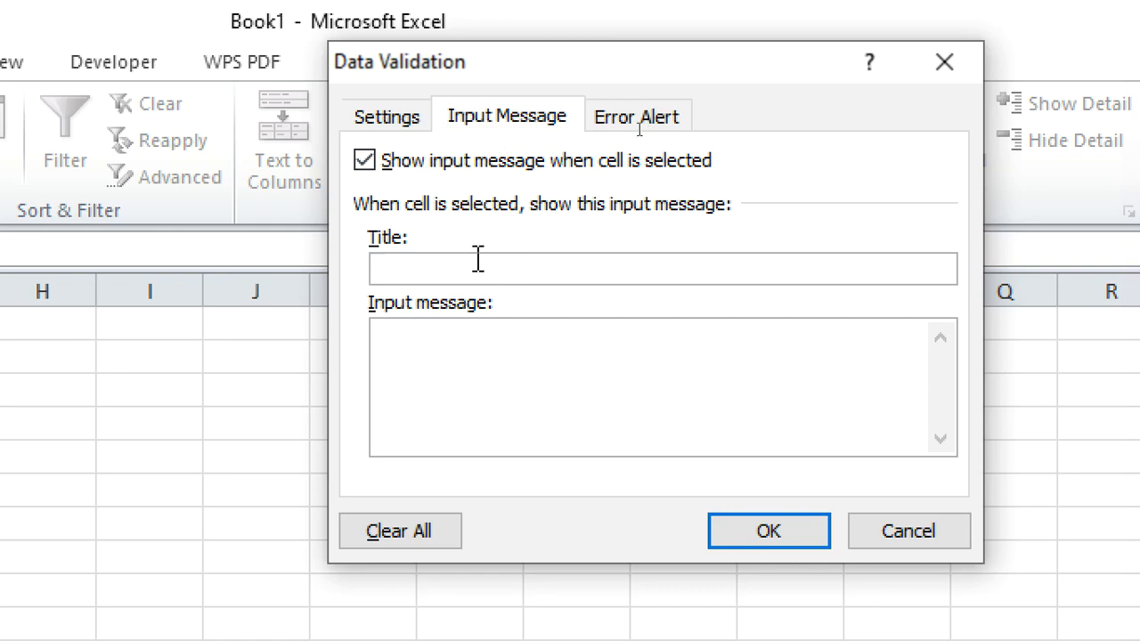
{"action": "type", "text": "Welcome"}
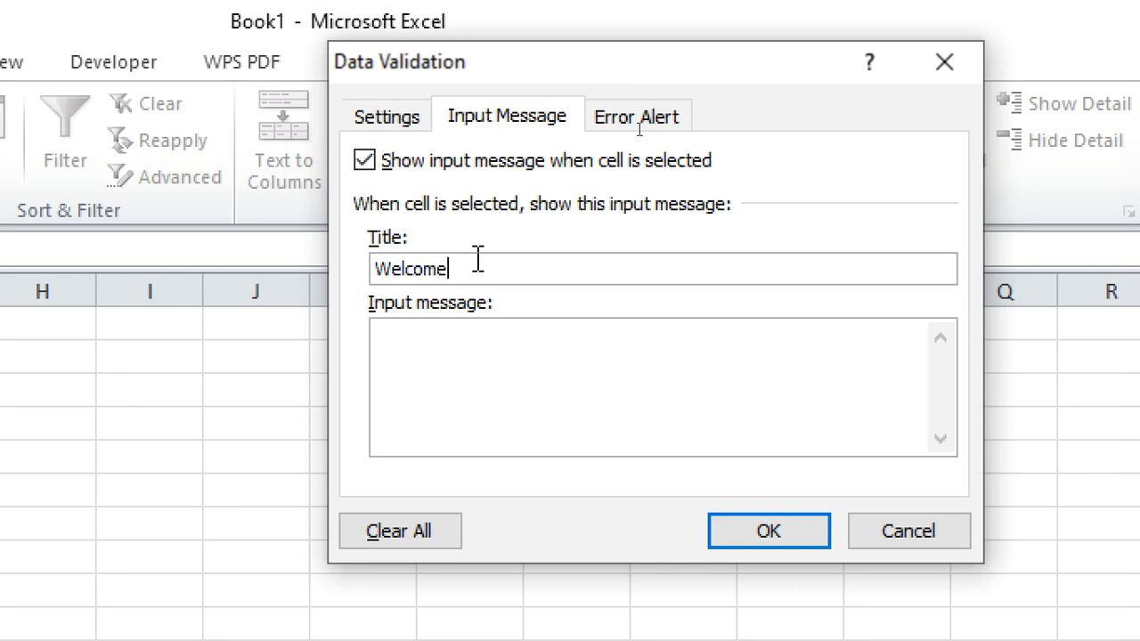
{"action": "type", "text": " to data validatonon"}
{"action": "left_click", "coordinate": [475, 346]}
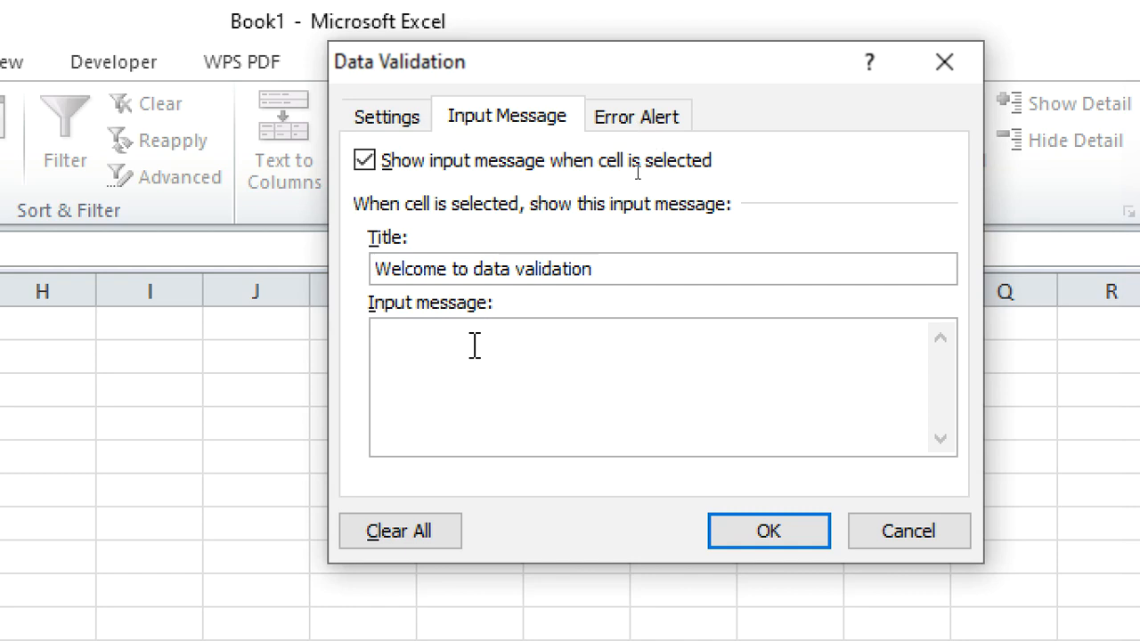
{"action": "type", "text": "DAta"}
{"action": "type", "text": "ta allowed is"}
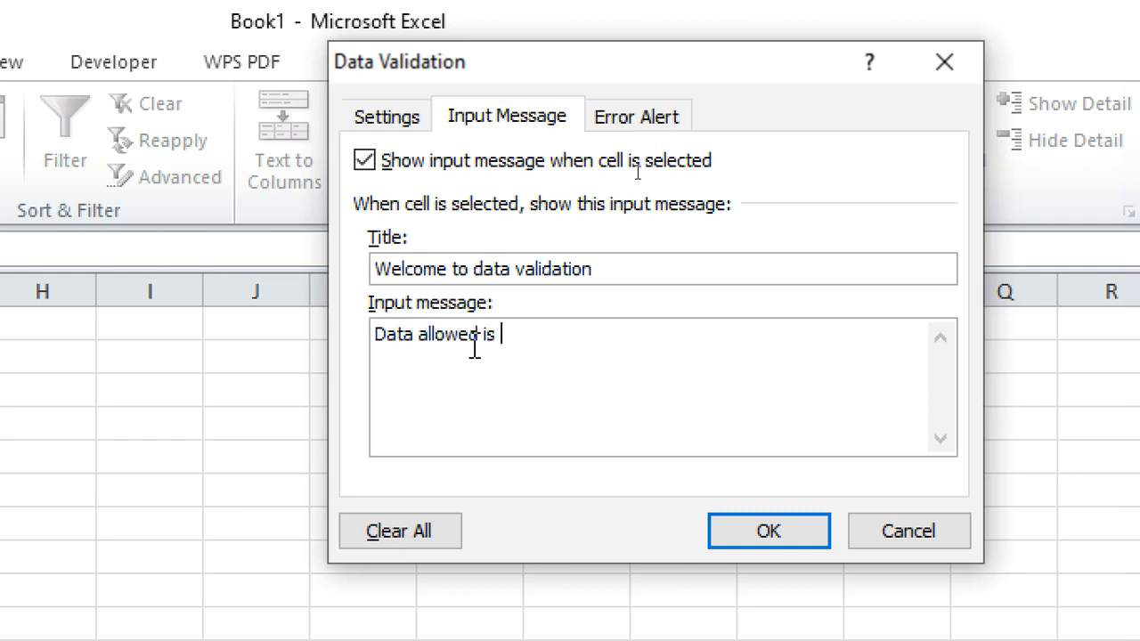
{"action": "type", "text": " 0 to 1000"}
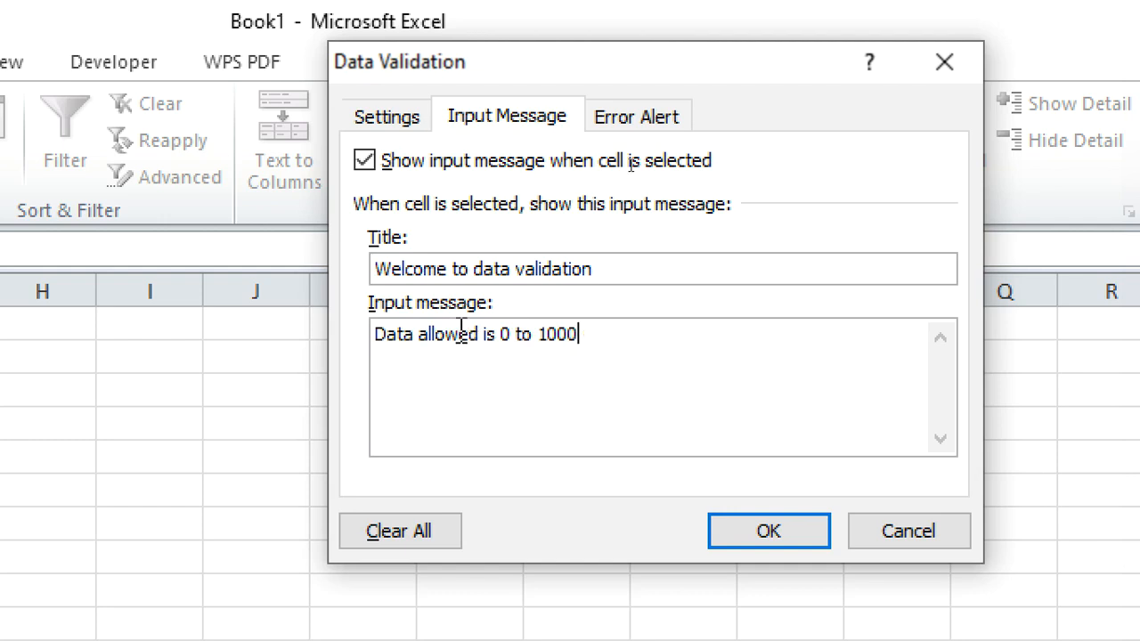
Step: Set the validation's error alert style to Information after trying the Warning and Stop styles
{"action": "left_click", "coordinate": [625, 126]}
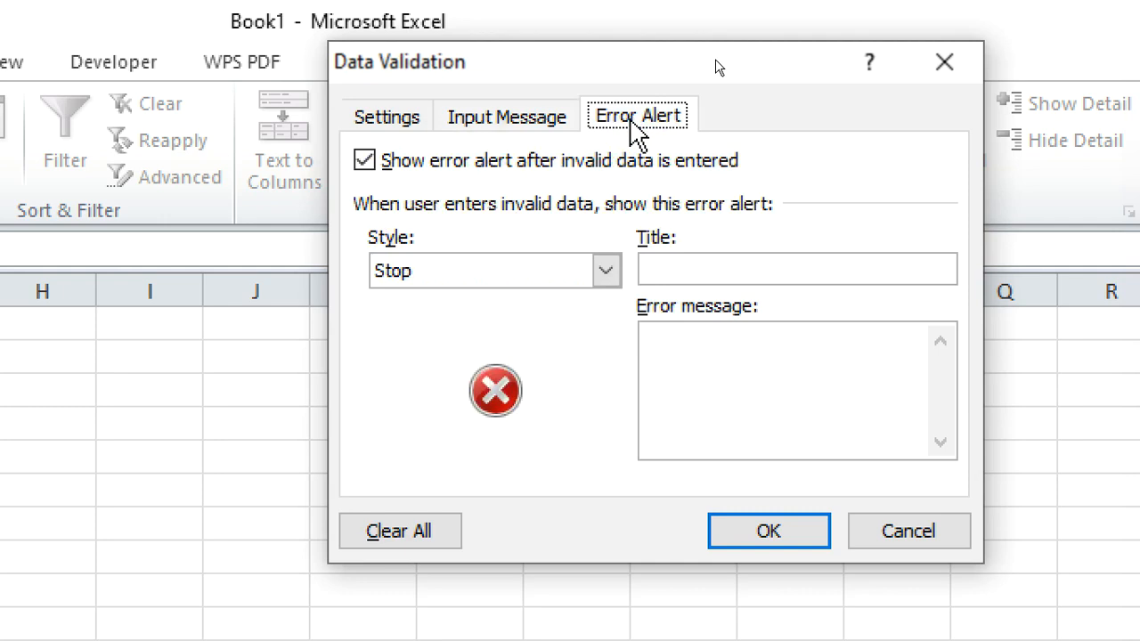
{"action": "left_click", "coordinate": [606, 272]}
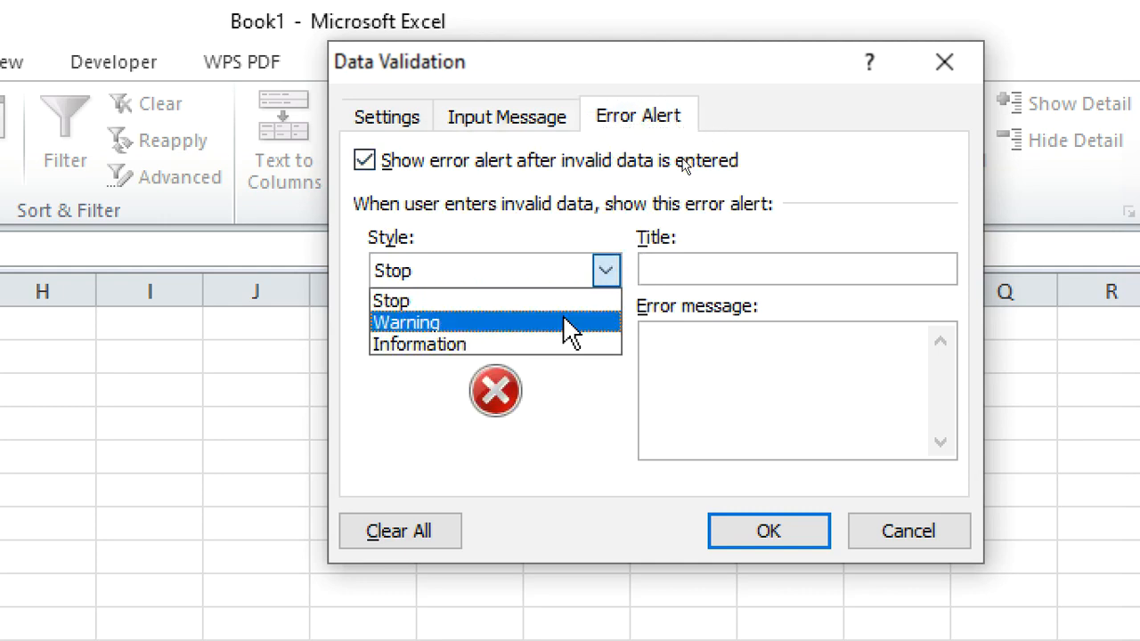
{"action": "left_click", "coordinate": [566, 325]}
{"action": "left_click", "coordinate": [602, 273]}
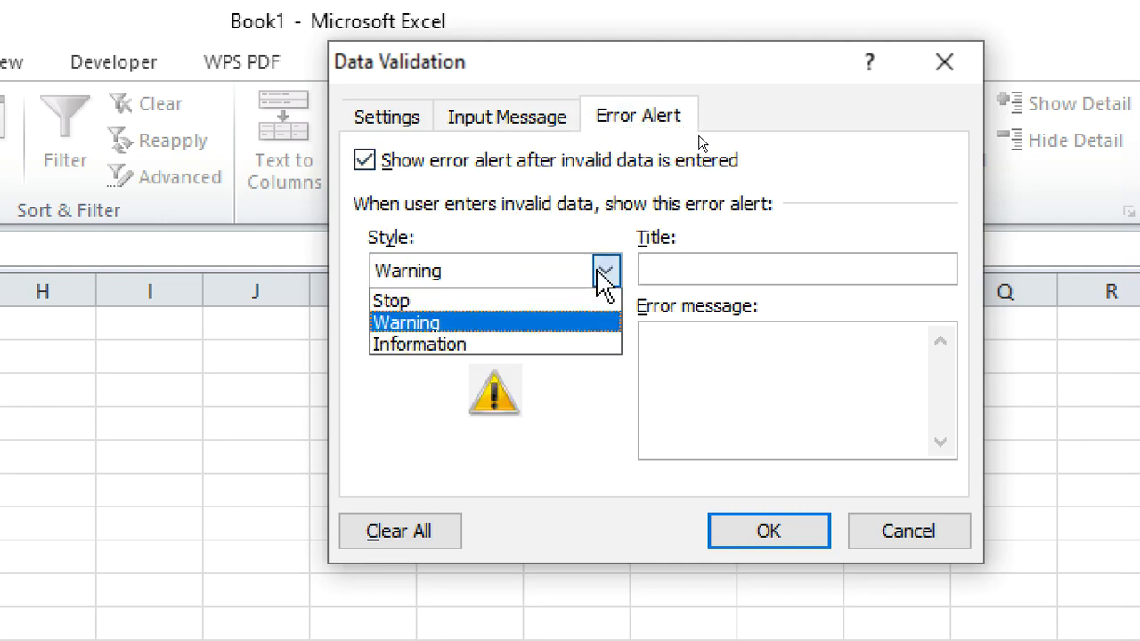
{"action": "left_click", "coordinate": [570, 348]}
{"action": "left_click", "coordinate": [603, 273]}
{"action": "left_click", "coordinate": [538, 304]}
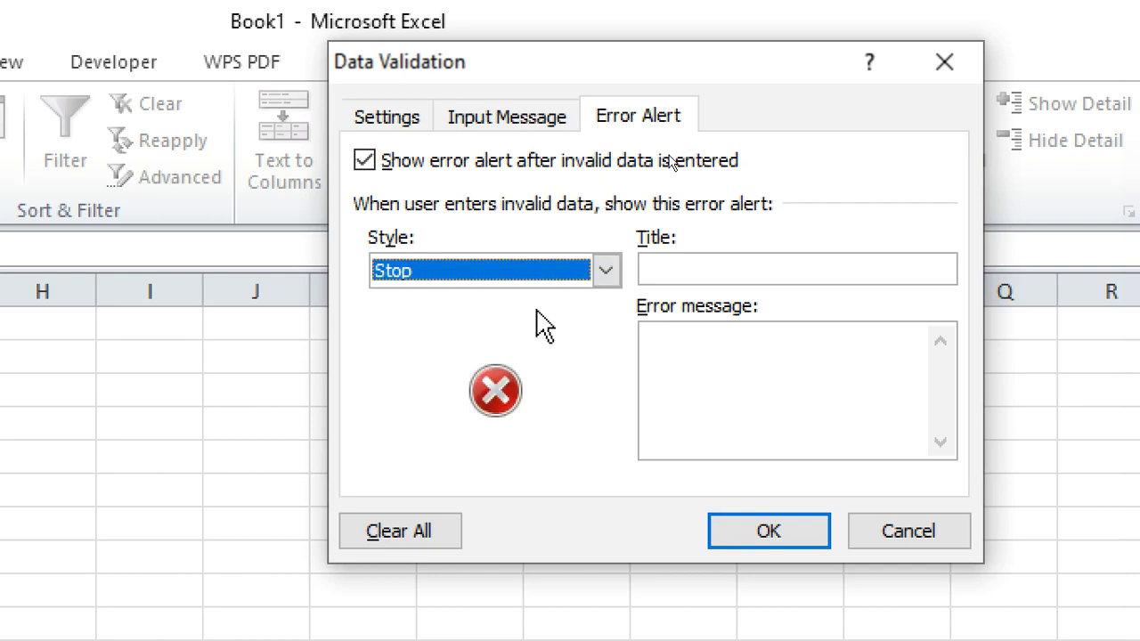
{"action": "left_click", "coordinate": [606, 272]}
{"action": "left_click", "coordinate": [561, 346]}
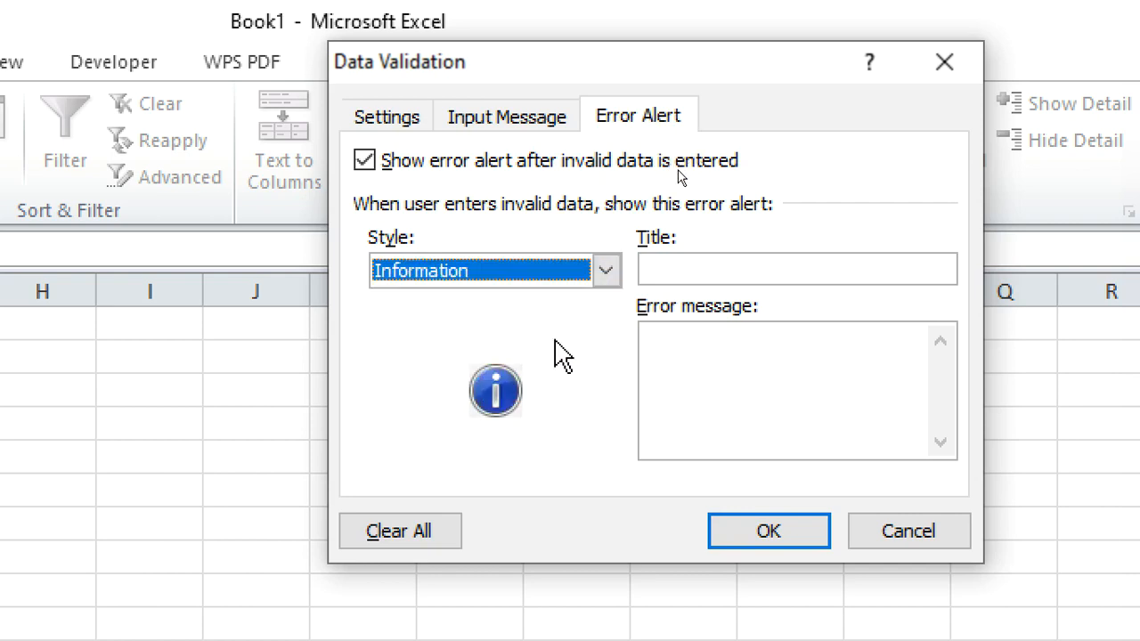
Step: Title the validation's error alert "ERROR!!"
{"action": "left_click", "coordinate": [690, 271]}
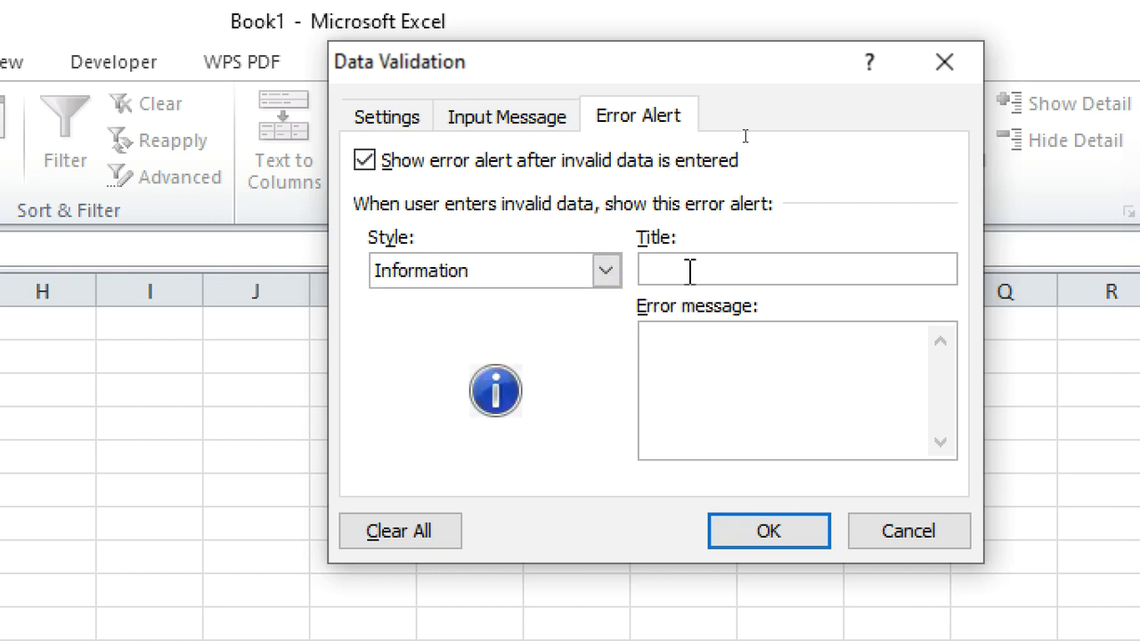
{"action": "type", "text": "ERRORS!!"}
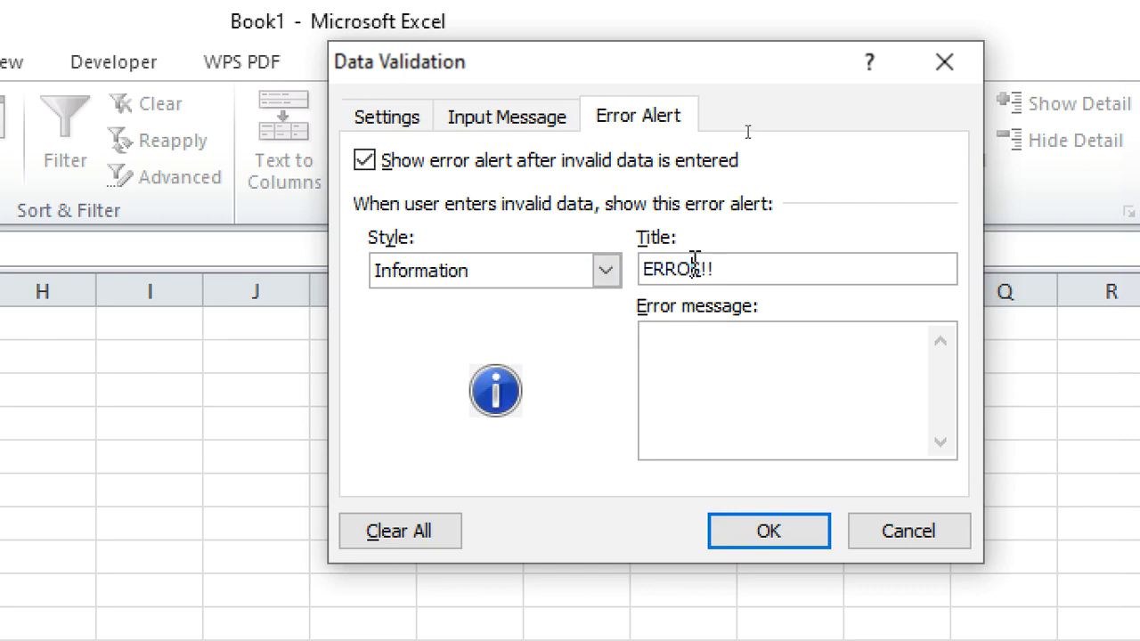
{"action": "type", "text": "R"}
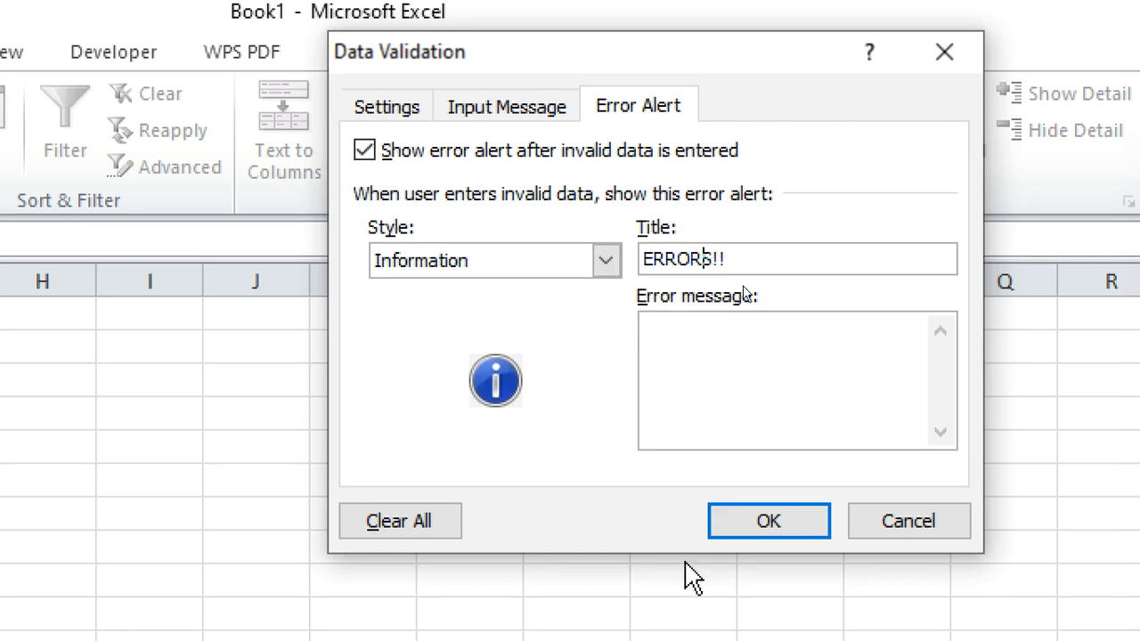
{"action": "key", "text": "Delete"}
Step: Set the error alert's message to "Retry with numbers between 0 and 1000!" and apply the validation to the cells
{"action": "left_click", "coordinate": [720, 406]}
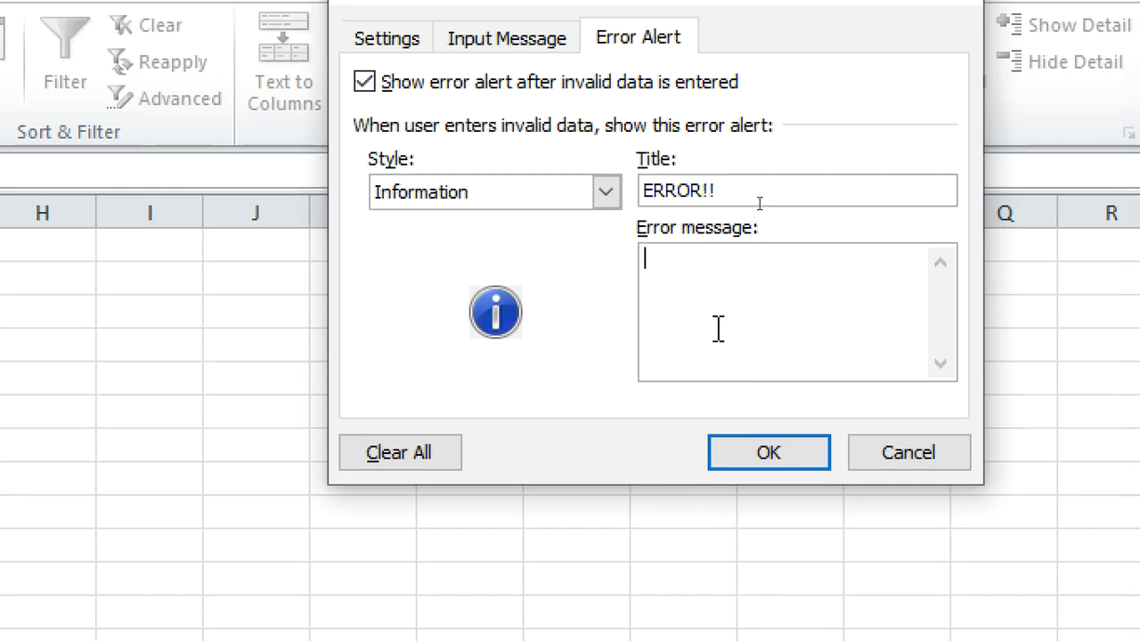
{"action": "type", "text": "reTR"}
{"action": "key", "text": "BackSpace"}
{"action": "key", "text": "BackSpace"}
{"action": "key", "text": "BackSpace"}
{"action": "type", "text": "etry with nu"}
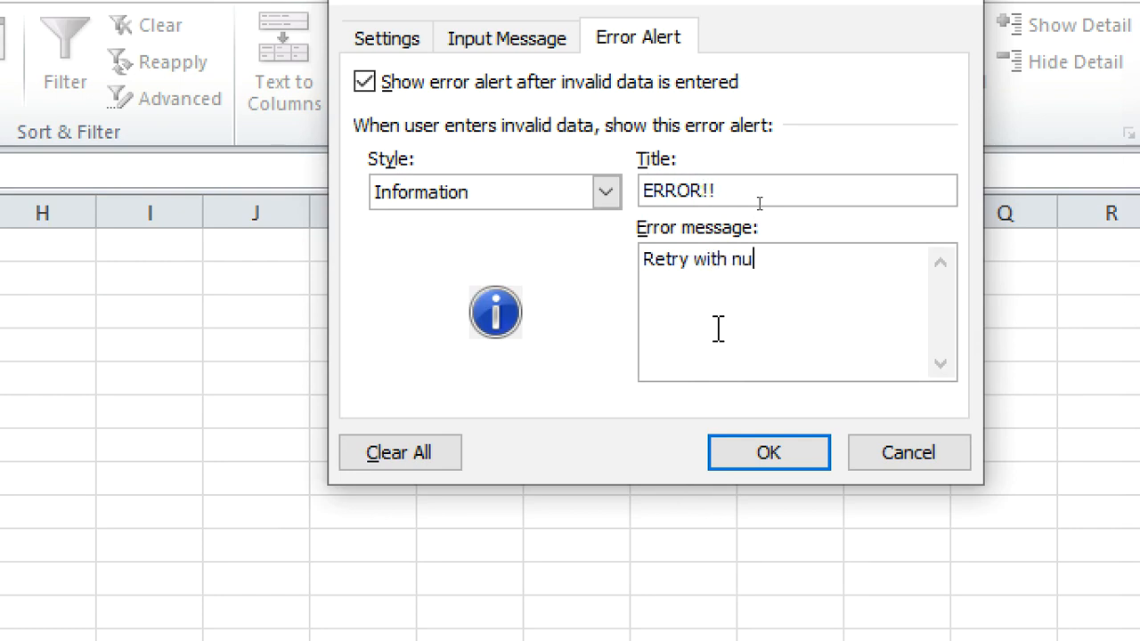
{"action": "type", "text": "mbers between"}
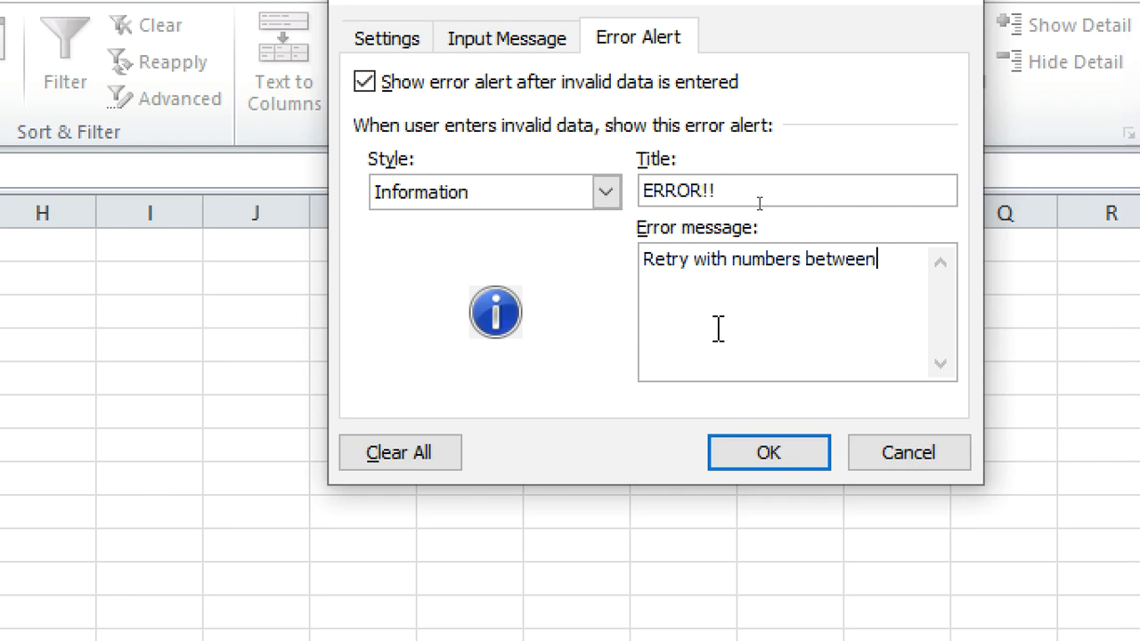
{"action": "type", "text": " 0 and 1000!"}
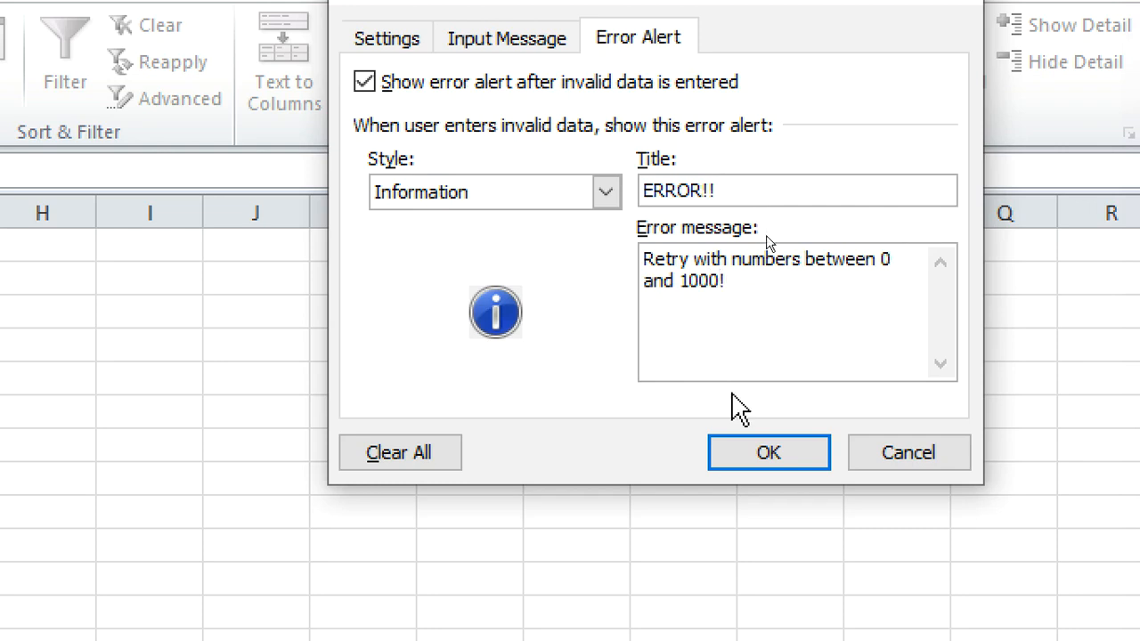
{"action": "left_click", "coordinate": [756, 450]}
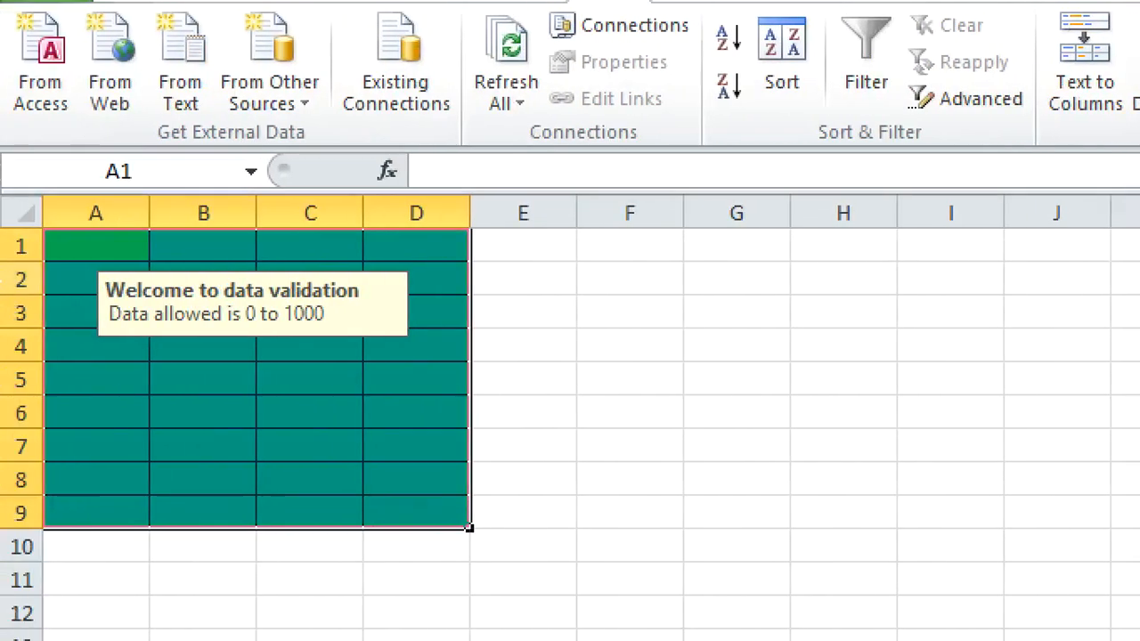
Step: Compare cells outside the green range with cell A4 inside it to check where the input message appears
{"action": "left_click", "coordinate": [523, 258]}
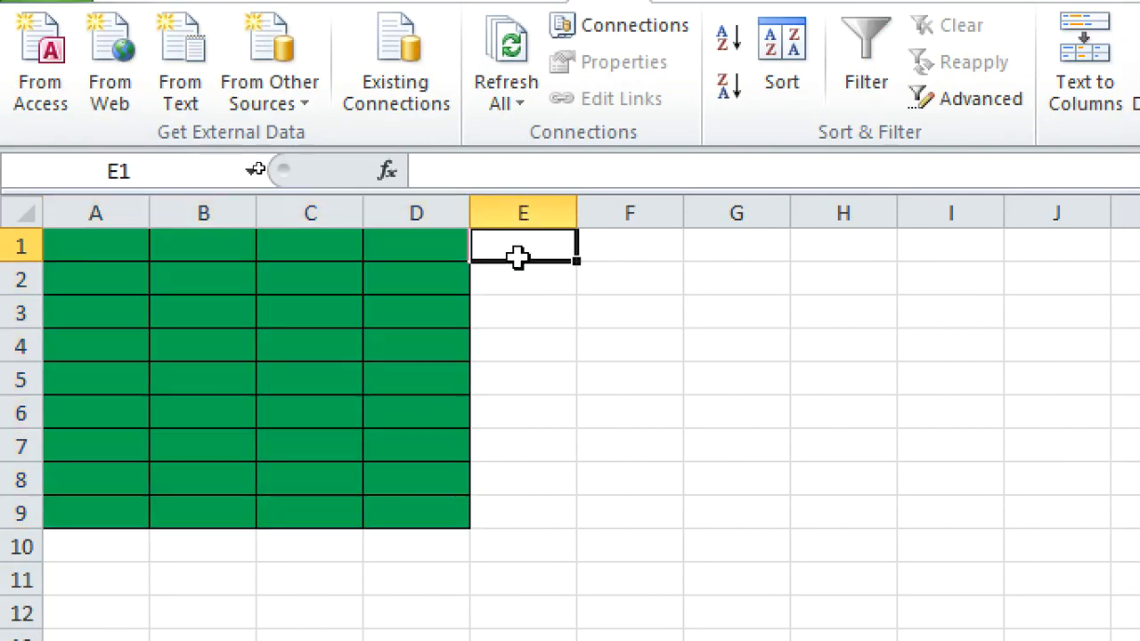
{"action": "left_click", "coordinate": [542, 279]}
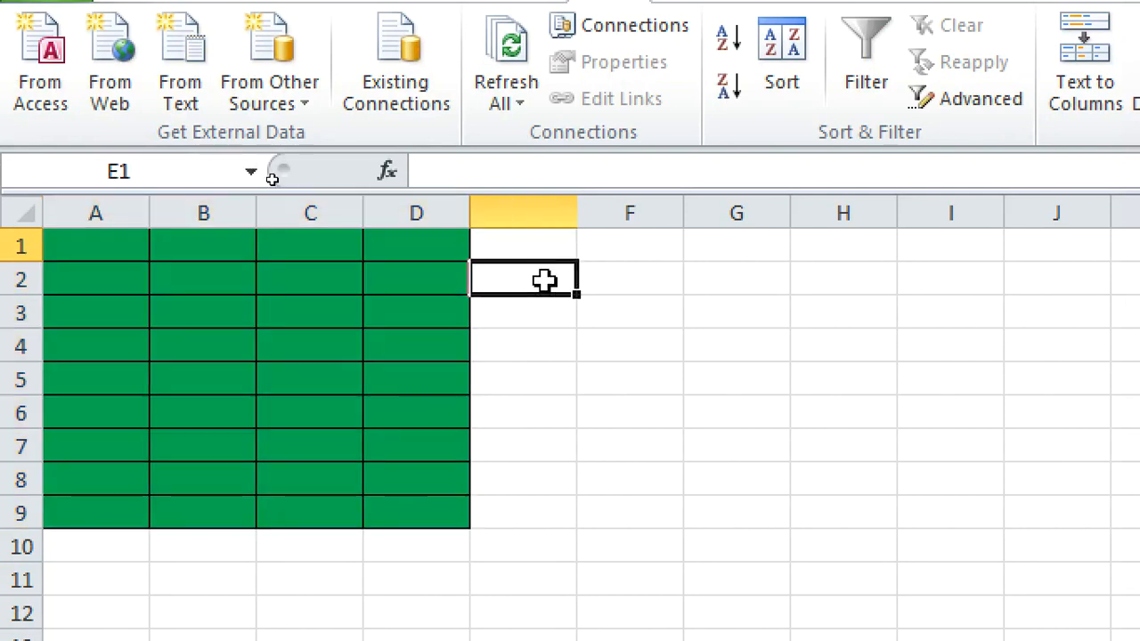
{"action": "left_click", "coordinate": [541, 381]}
{"action": "left_click", "coordinate": [401, 547]}
{"action": "left_click", "coordinate": [300, 546]}
{"action": "left_click", "coordinate": [179, 552]}
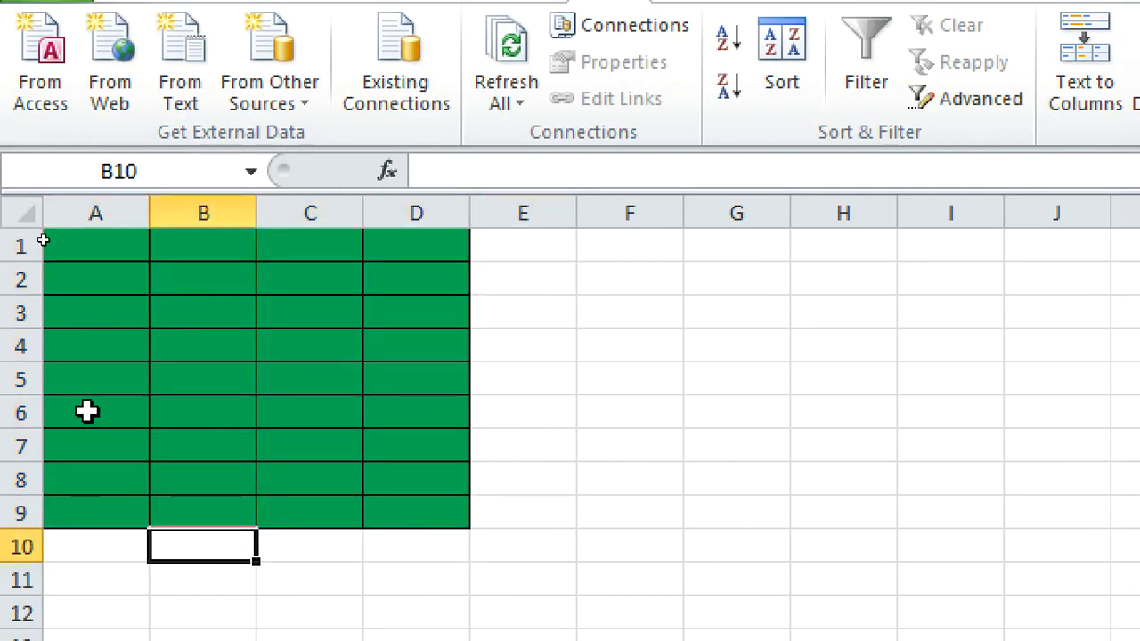
{"action": "left_click", "coordinate": [76, 339]}
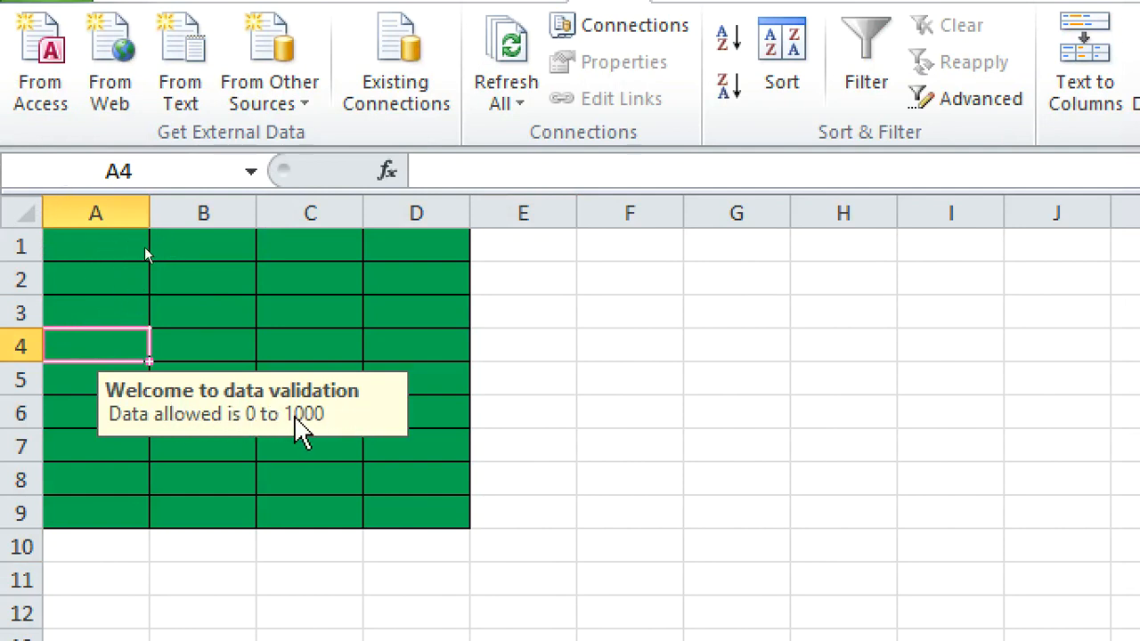
Step: Test cell A1 with the out-of-range value 1002, cancel that entry, and enter 120 in the cell instead
{"action": "left_click", "coordinate": [95, 250]}
{"action": "type", "text": "10"}
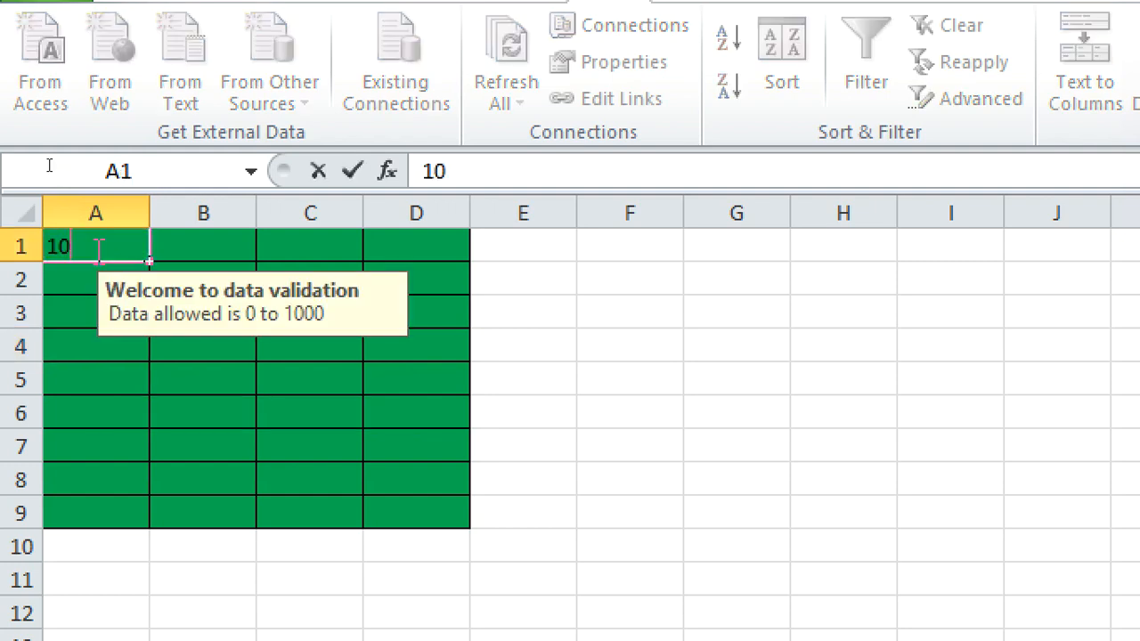
{"action": "type", "text": "02"}
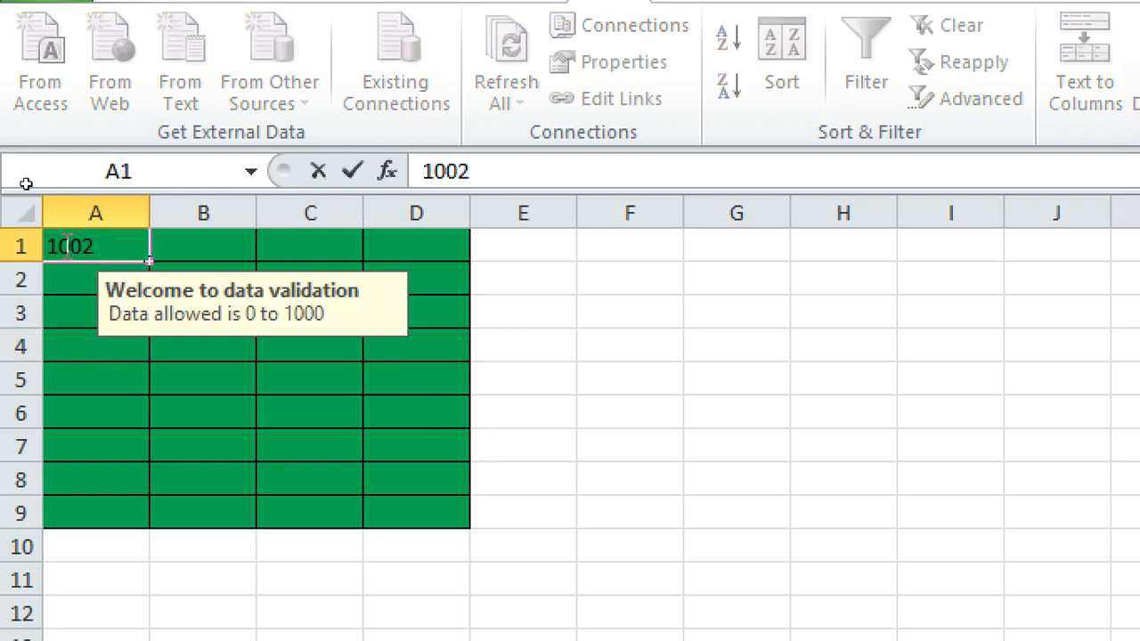
{"action": "key", "text": "Return"}
{"action": "left_click_drag", "start_coordinate": [949, 500], "coordinate": [517, 339]}
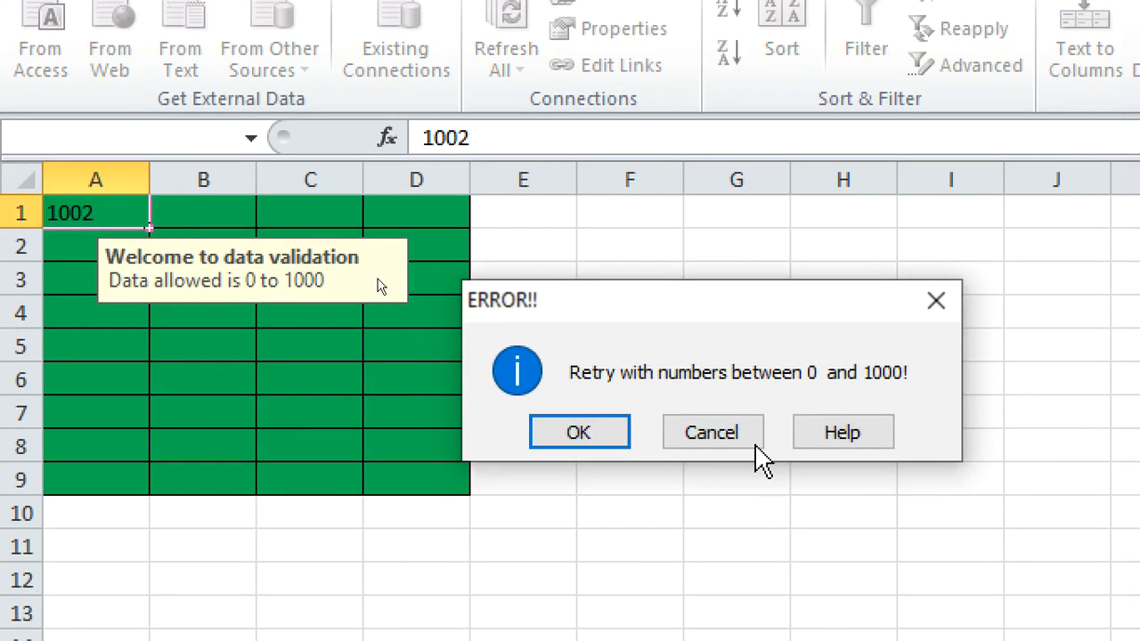
{"action": "left_click", "coordinate": [702, 436]}
{"action": "type", "text": "120"}
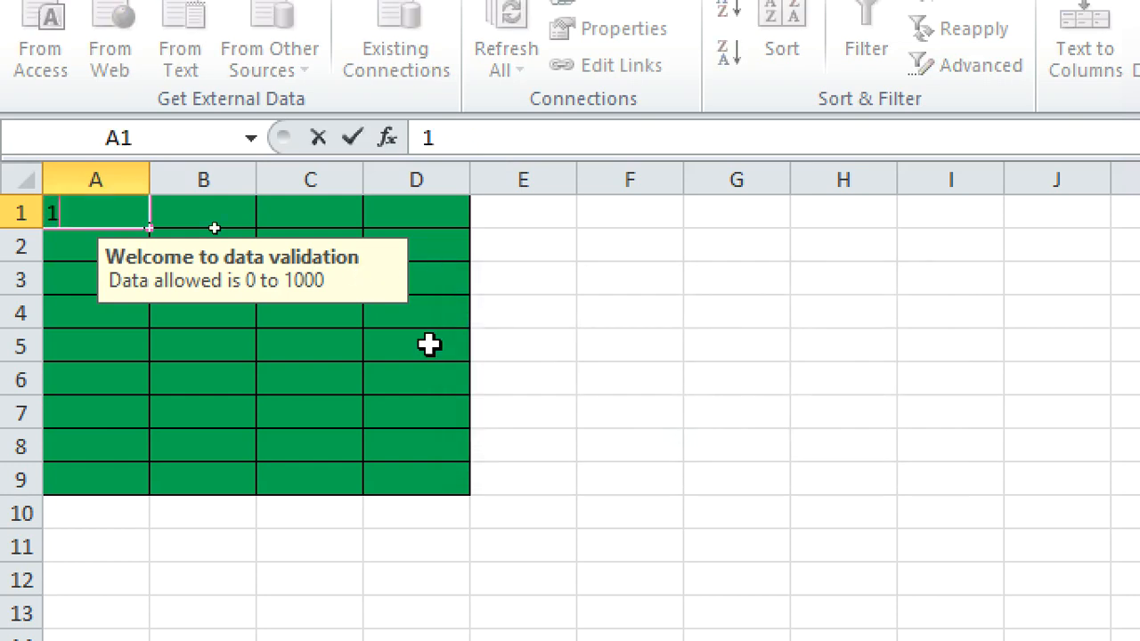
{"action": "left_click", "coordinate": [412, 405]}
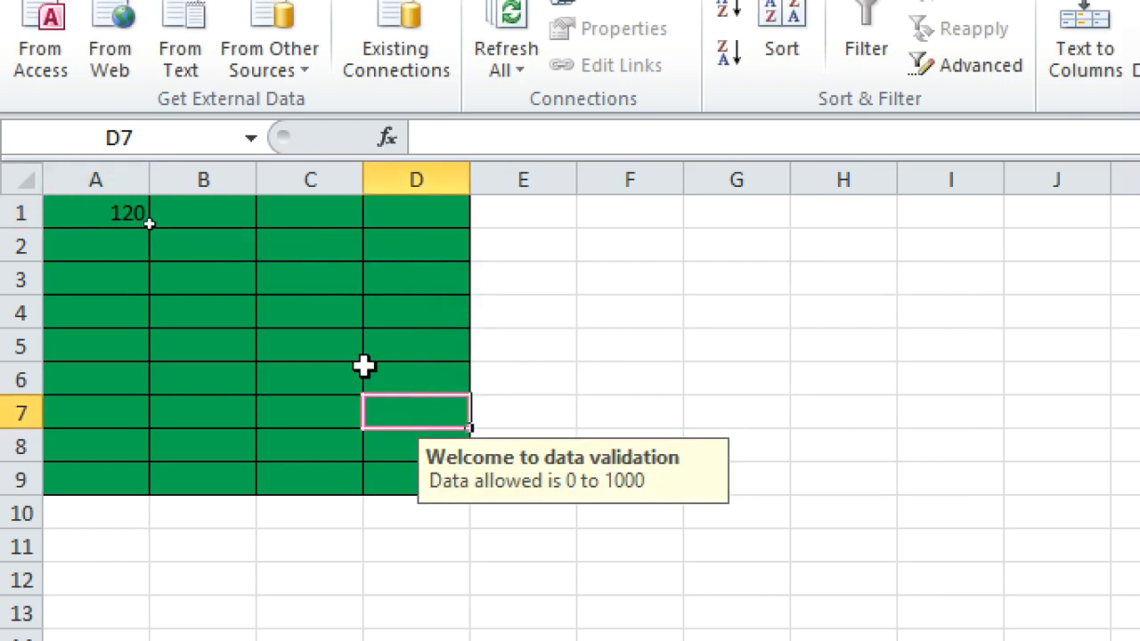
Step: Try to enter the negative value -120 in cell A2 to test the validation's lower limit
{"action": "left_click", "coordinate": [98, 254]}
{"action": "type", "text": "-120"}
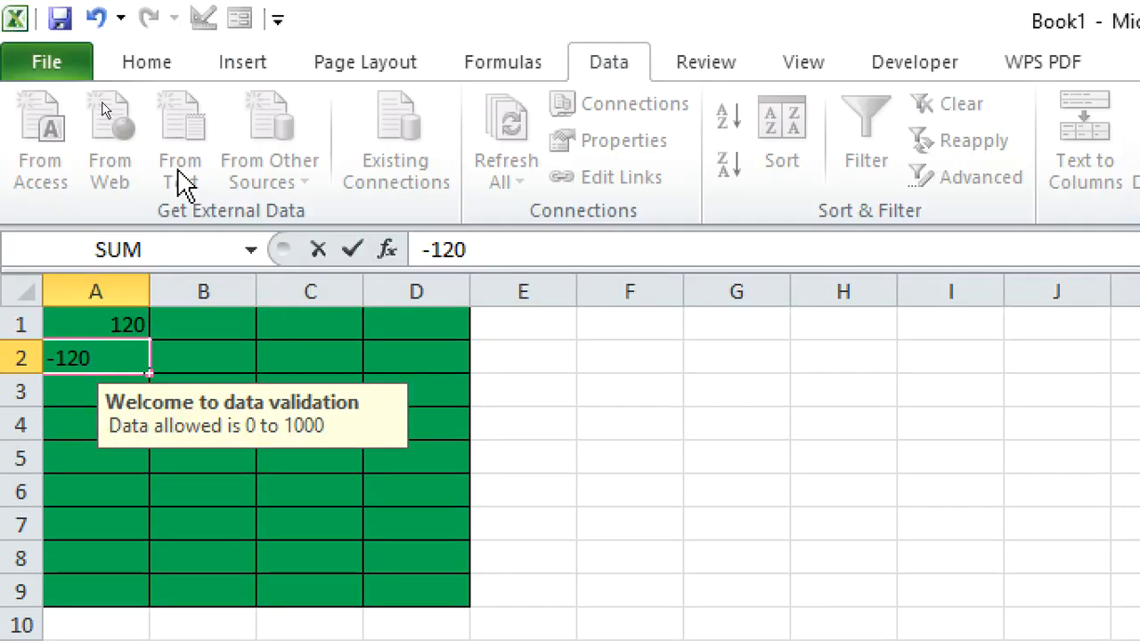
{"action": "left_click", "coordinate": [438, 514]}
{"action": "left_click_drag", "start_coordinate": [981, 512], "coordinate": [555, 316]}
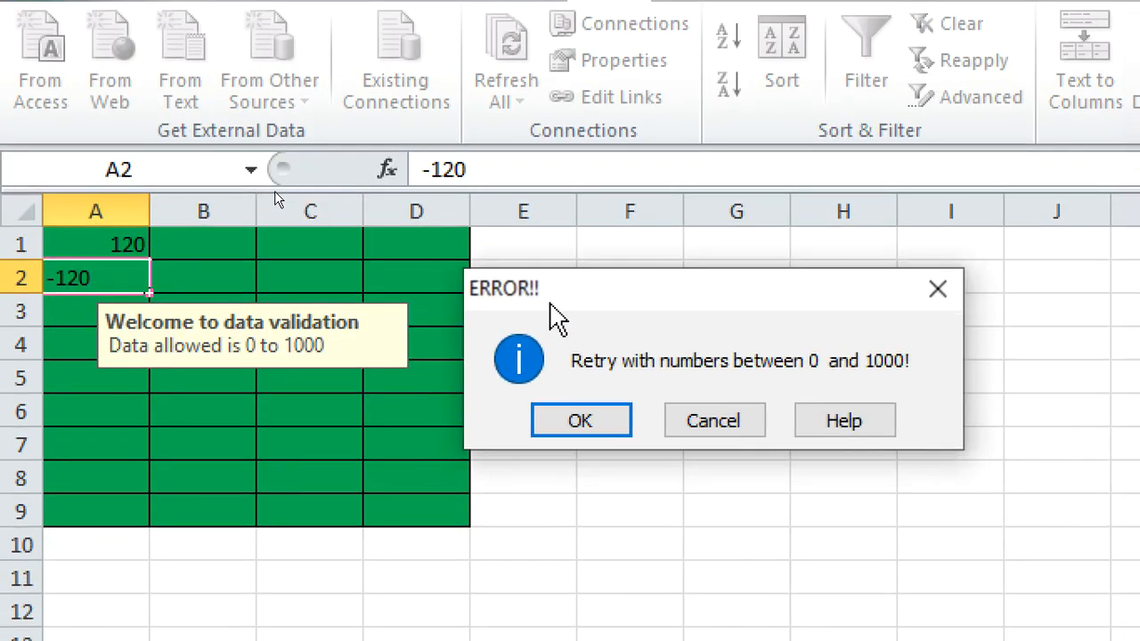